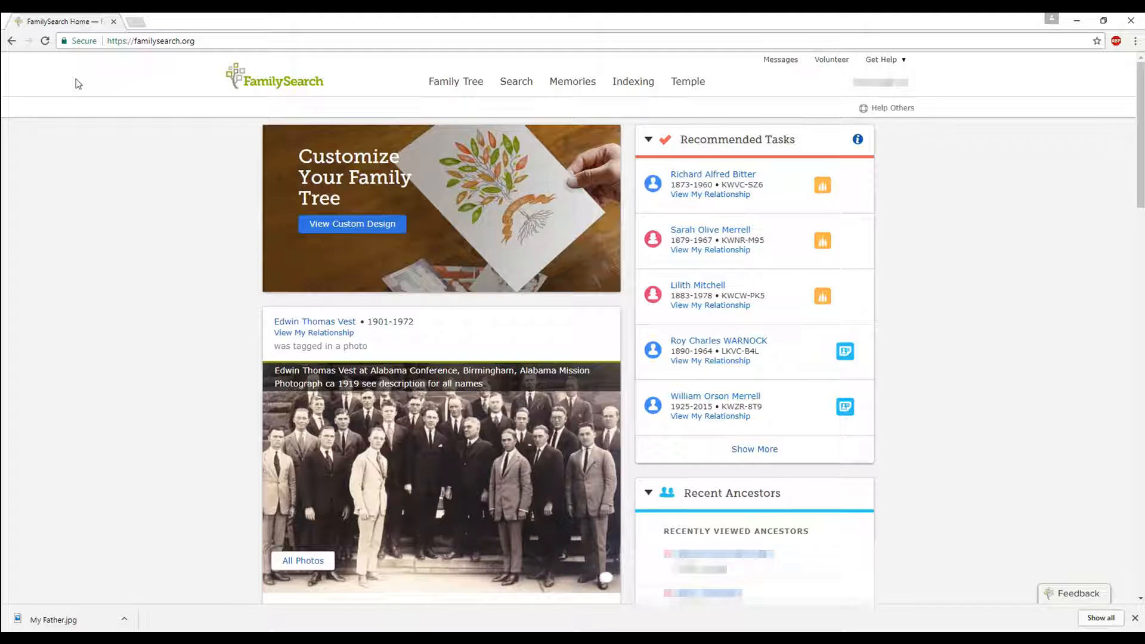
# - Open the Family Tree menu and go to the Tree pedigree view
pyautogui.click(447, 88)
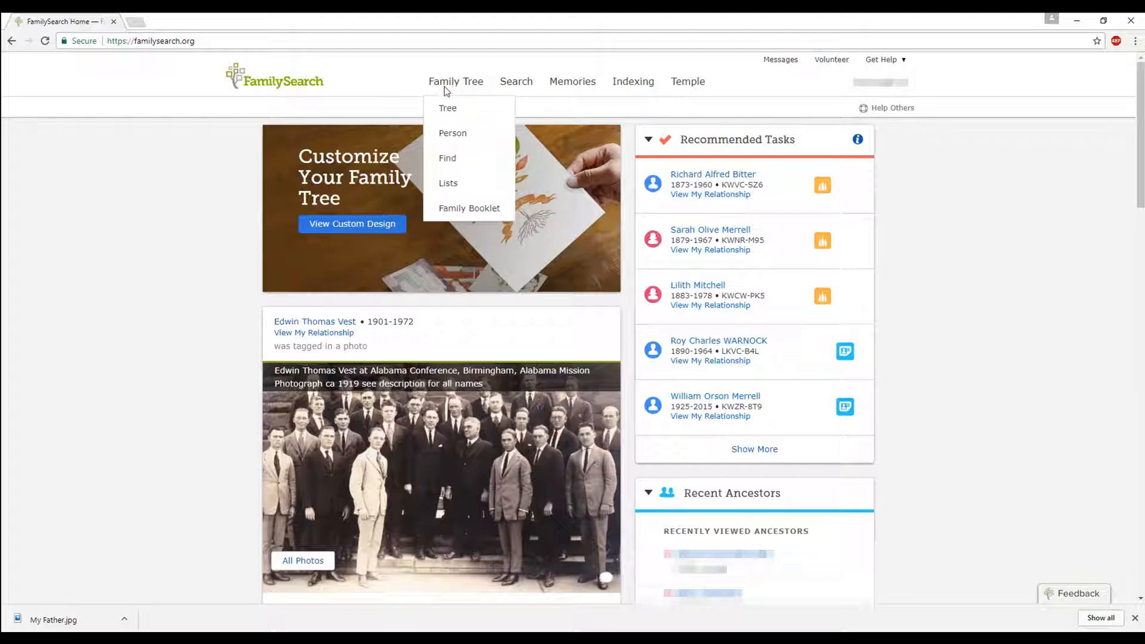
pyautogui.click(447, 83)
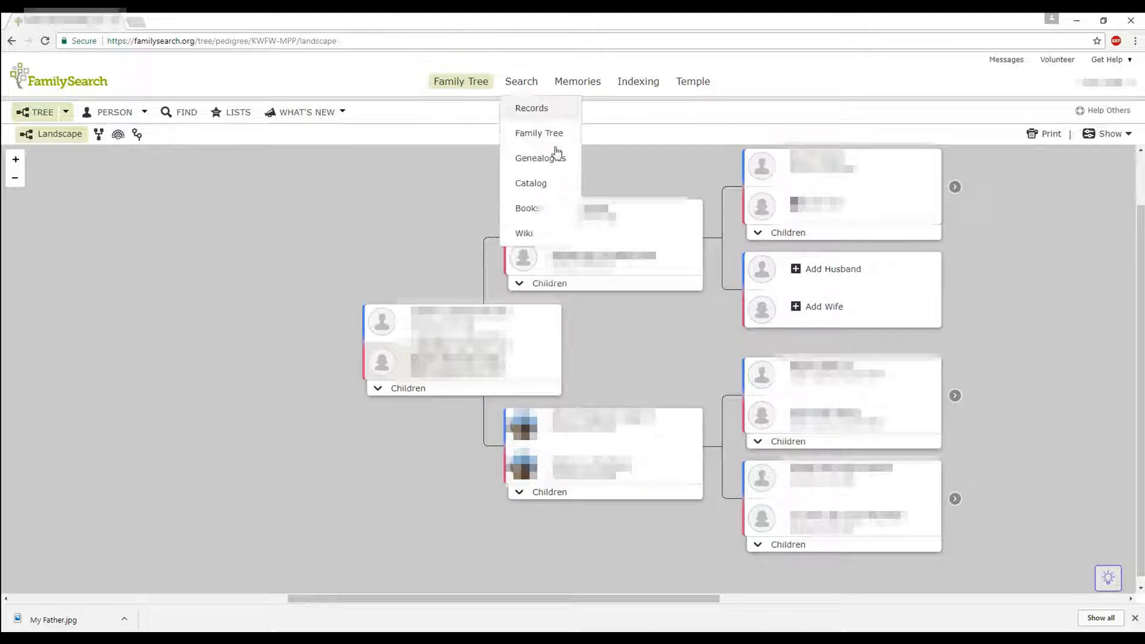
pyautogui.click(956, 189)
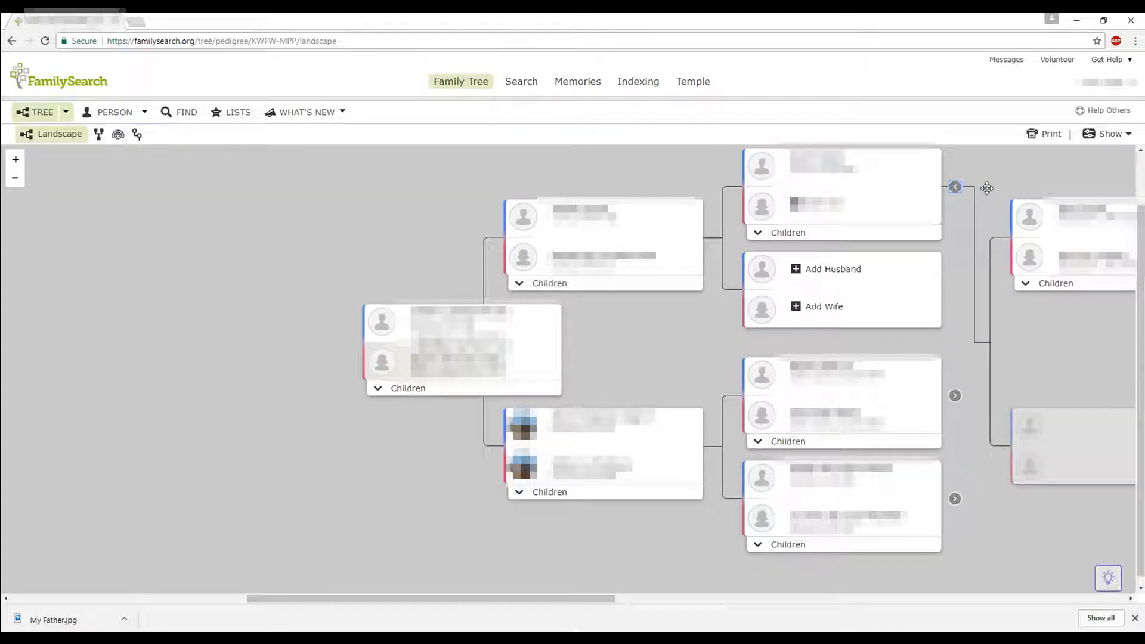
pyautogui.click(956, 188)
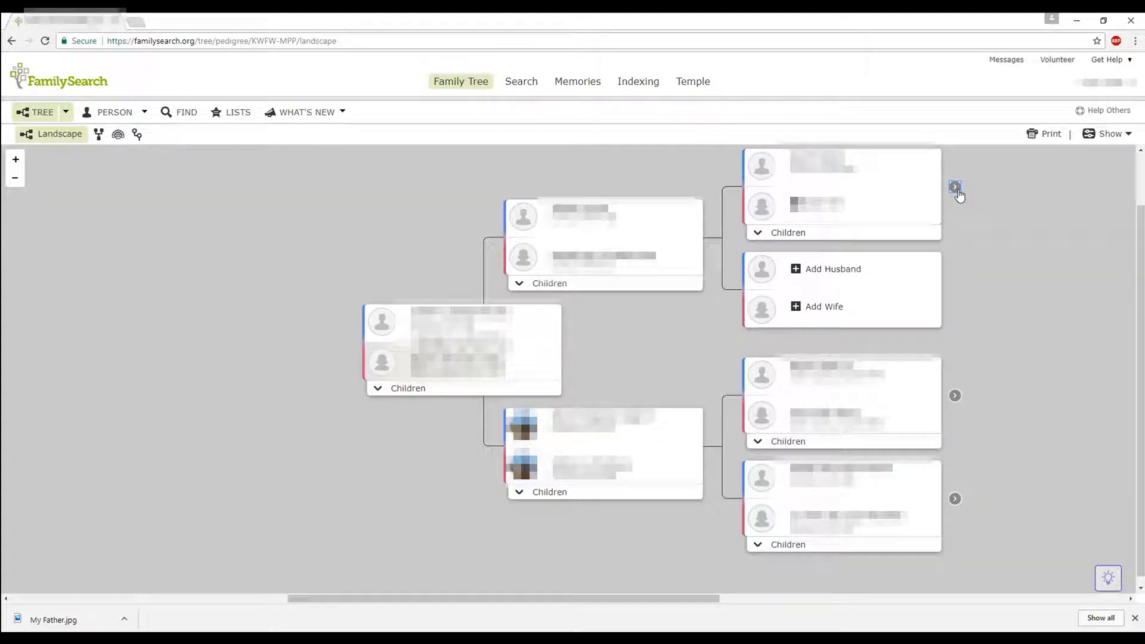
pyautogui.click(956, 189)
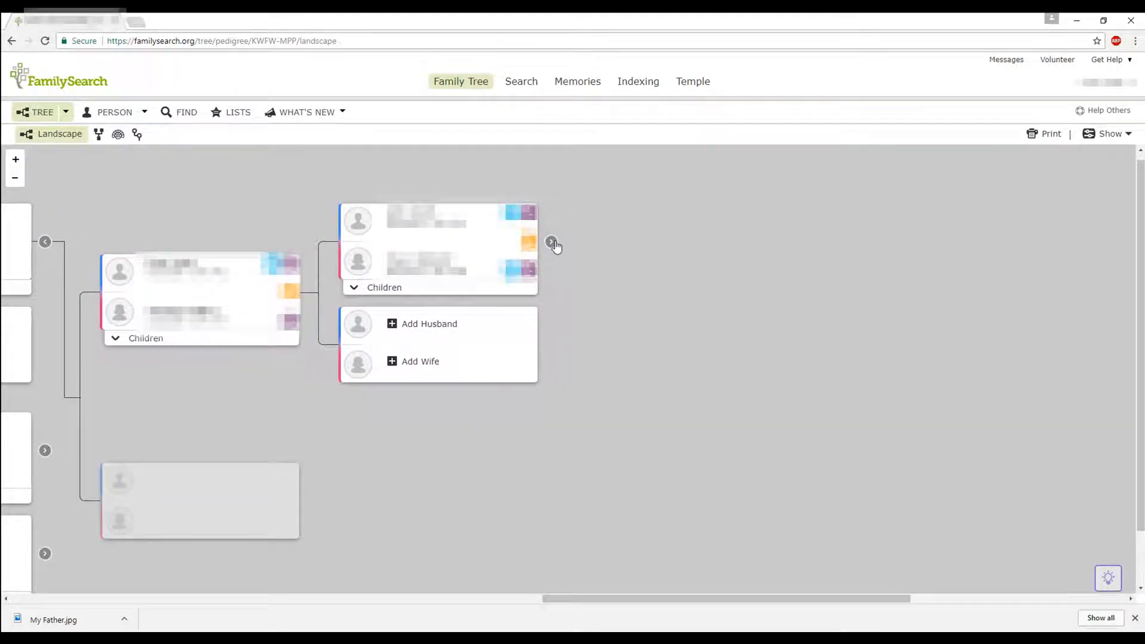
pyautogui.click(551, 242)
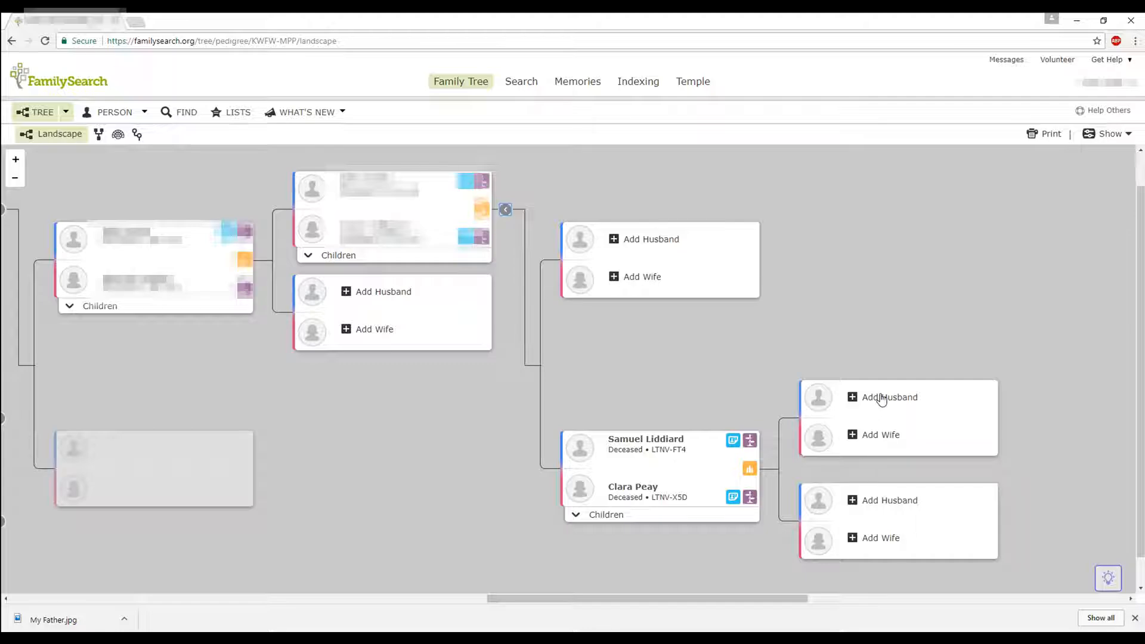
pyautogui.click(612, 523)
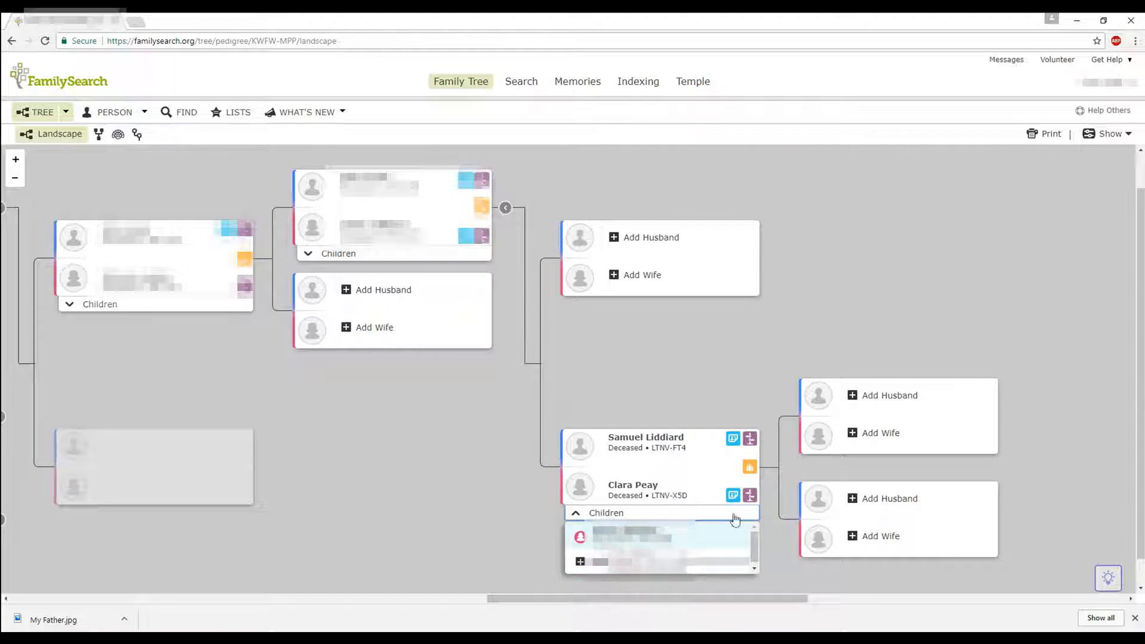
pyautogui.click(889, 400)
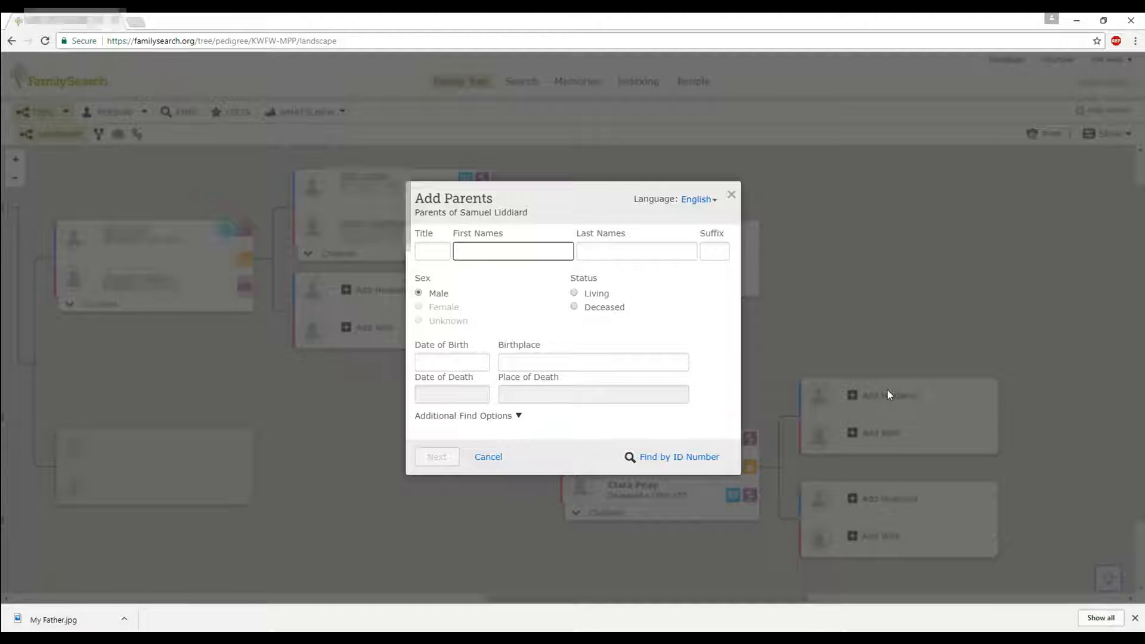
pyautogui.write('Thomas')
pyautogui.press('Tab')
pyautogui.write('Liddiard')
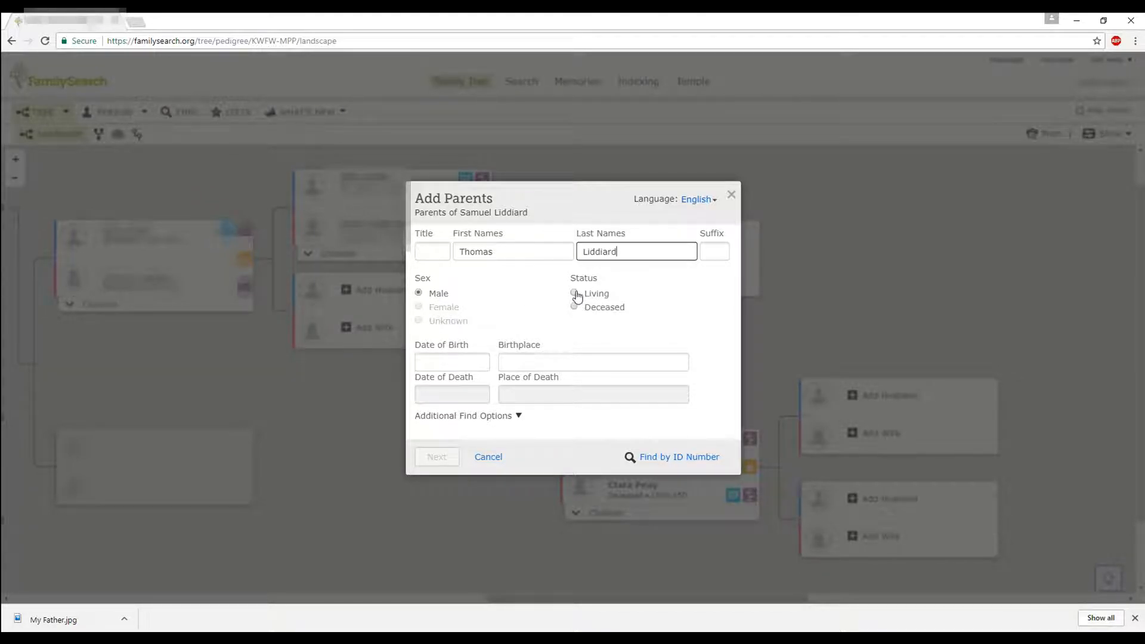
pyautogui.click(574, 308)
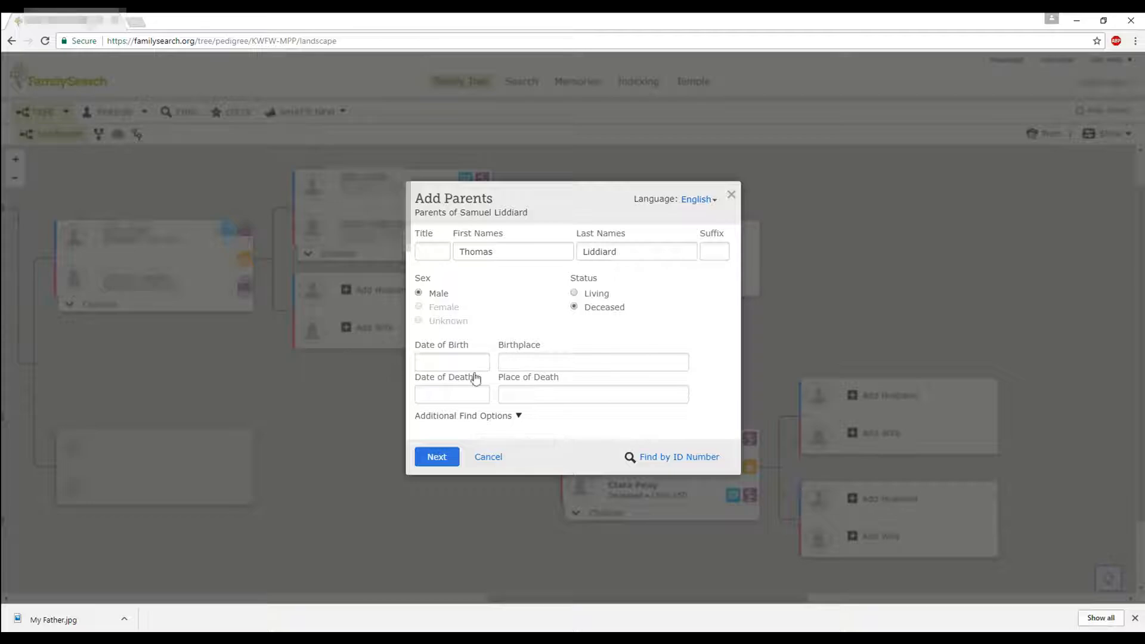
# - Show and hide the extra parent and spouse search fields, leaving them collapsed
pyautogui.click(519, 418)
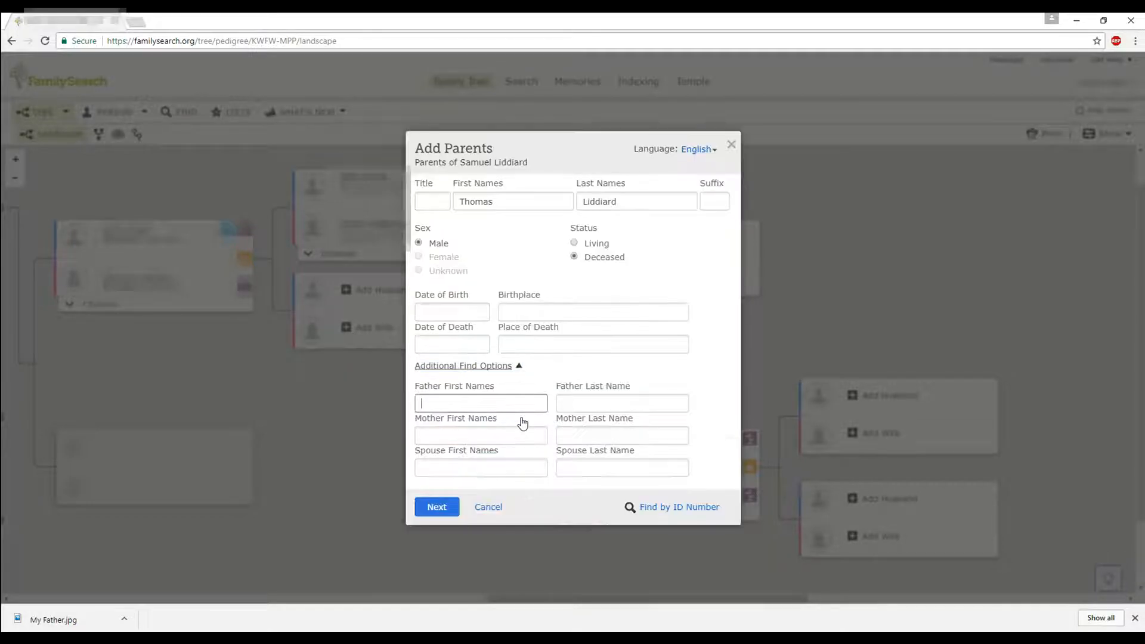
pyautogui.click(488, 469)
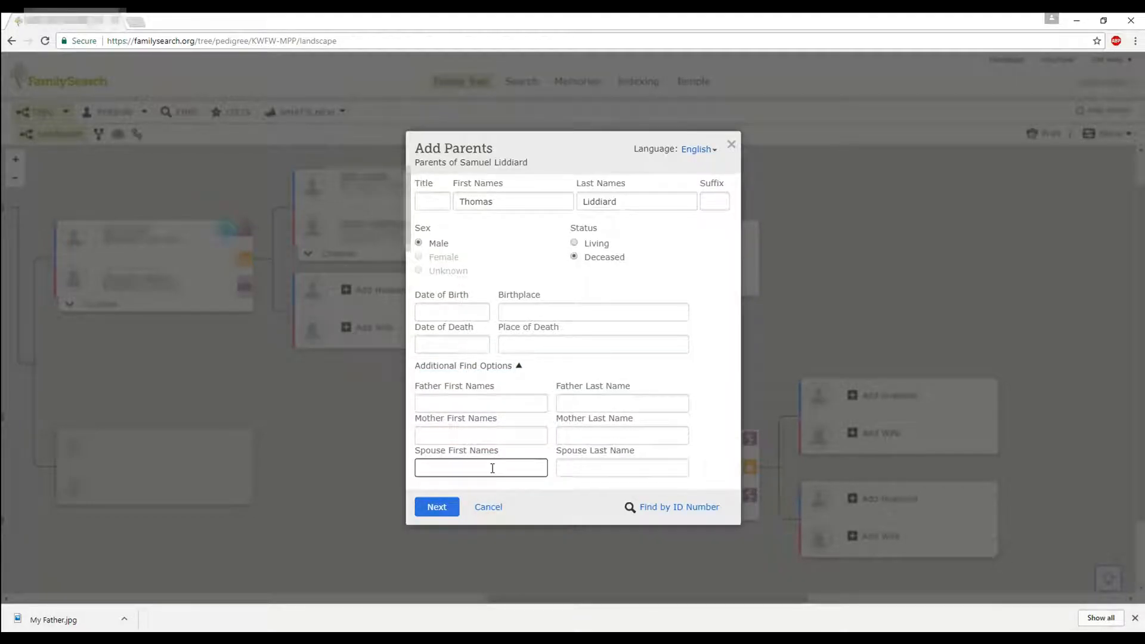
pyautogui.click(492, 366)
pyautogui.click(488, 417)
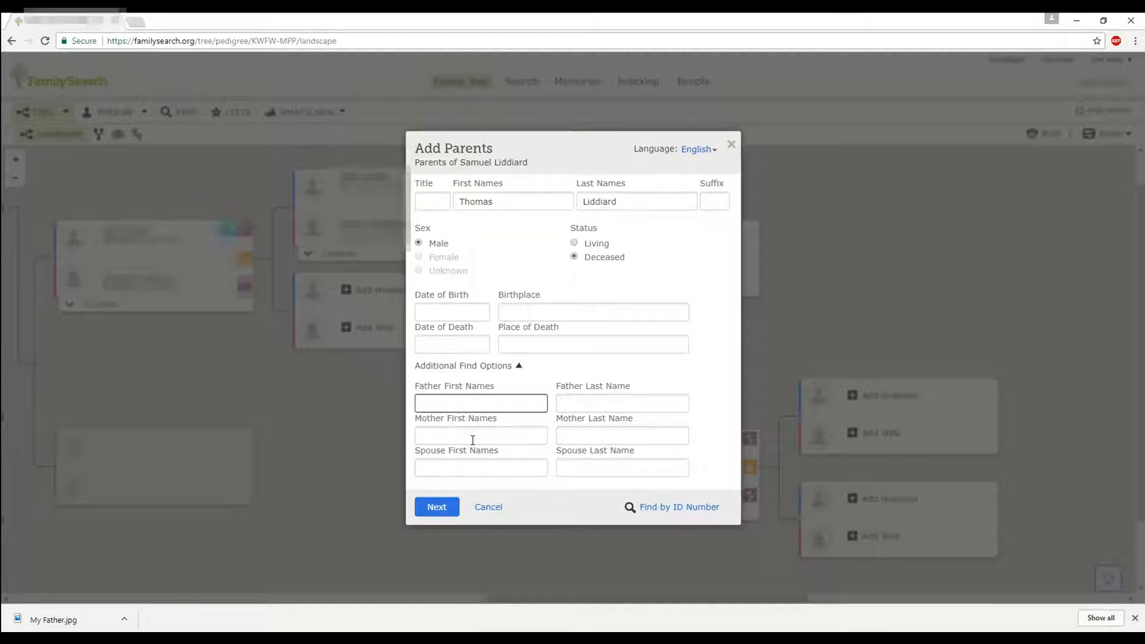
pyautogui.click(512, 369)
pyautogui.click(474, 361)
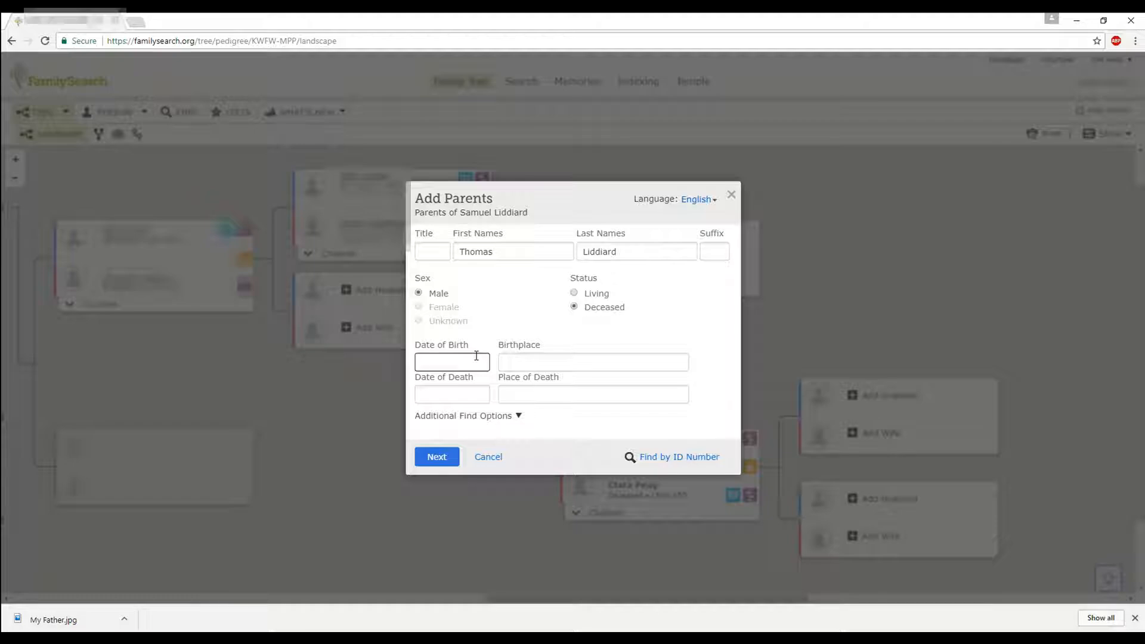
# - Enter 1834 as Thomas's birth year and 1911 as his death year
pyautogui.write('1834')
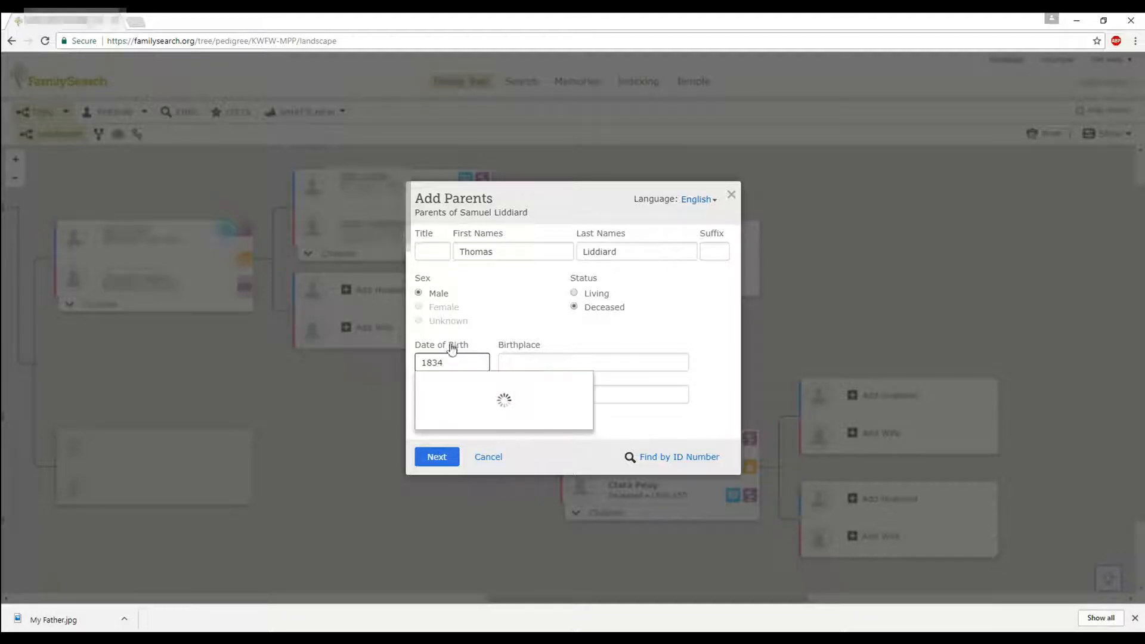
pyautogui.click(452, 383)
pyautogui.click(454, 397)
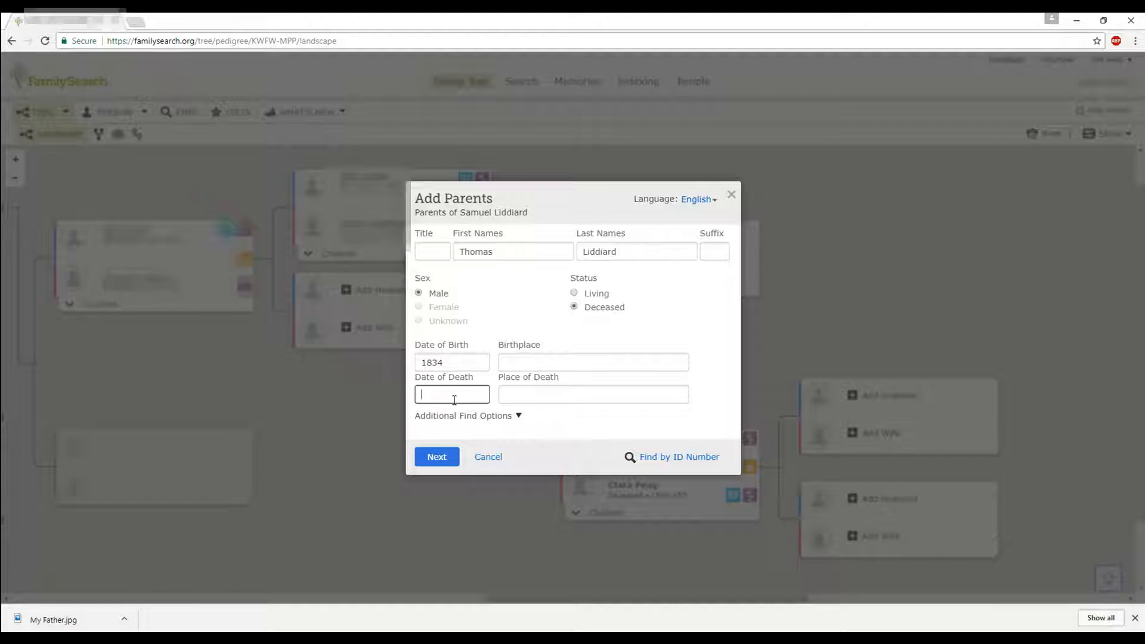
pyautogui.write('1911')
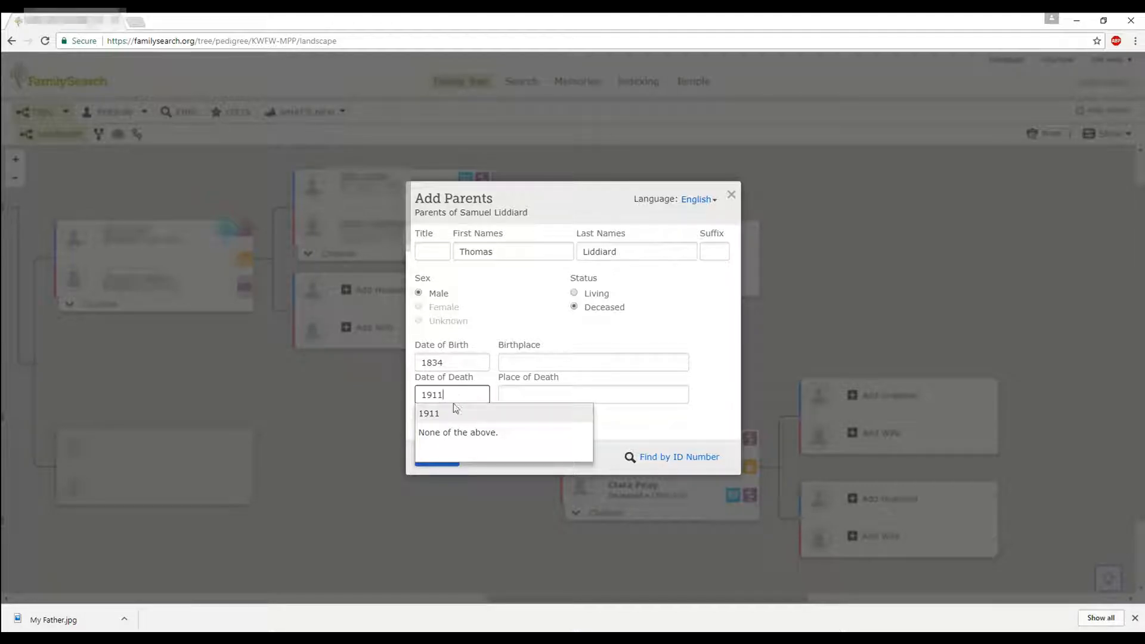
pyautogui.click(445, 417)
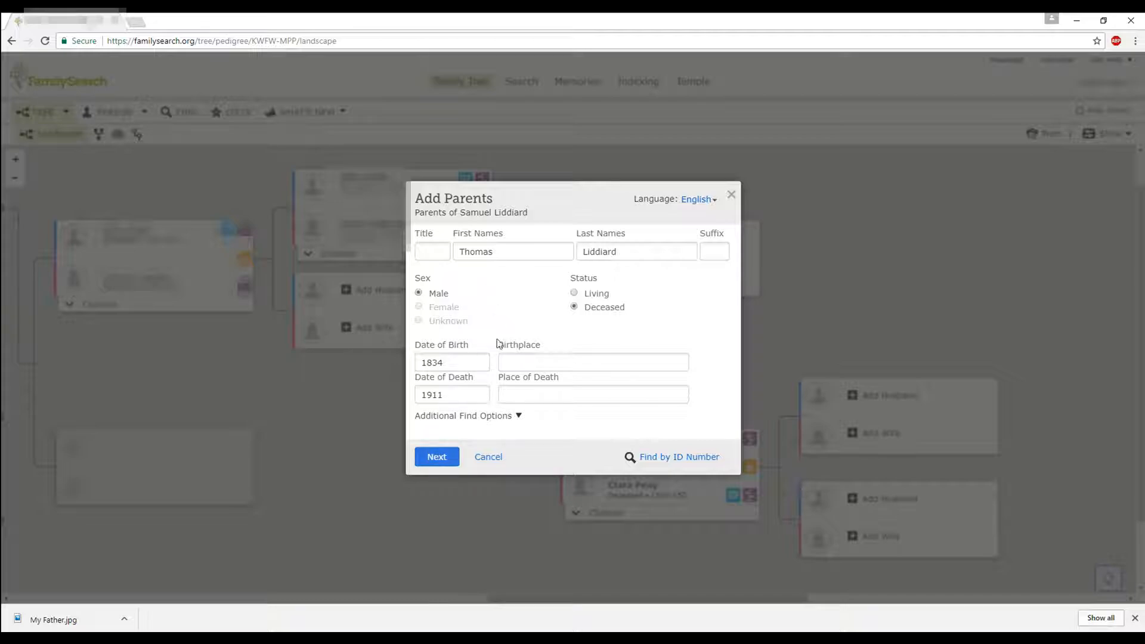
pyautogui.click(437, 458)
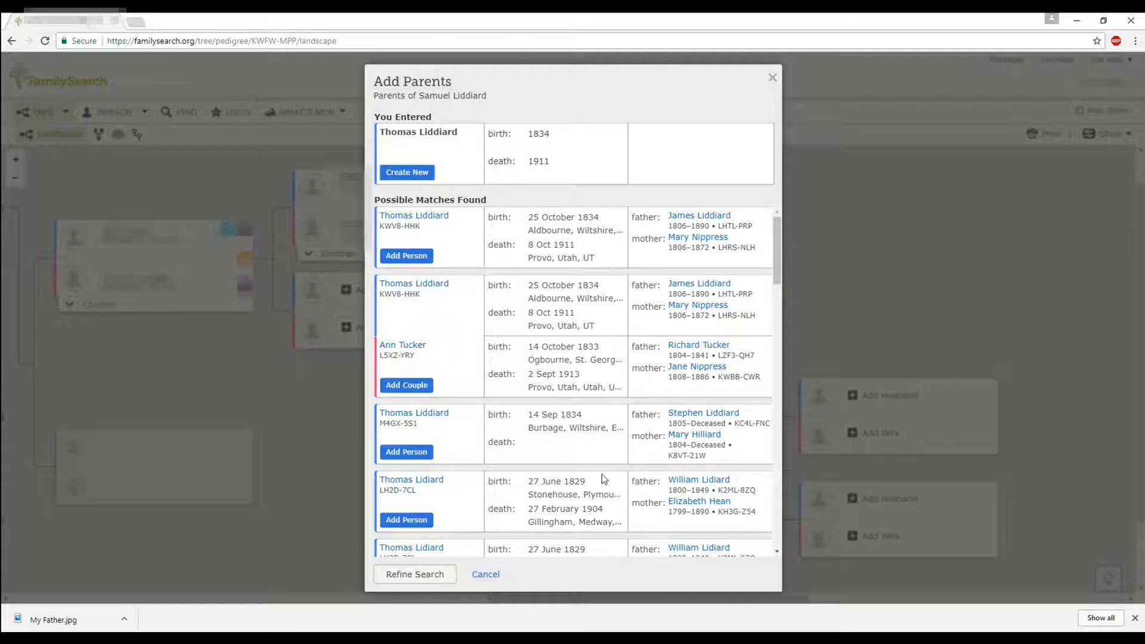
pyautogui.scroll(-6, 602, 474)
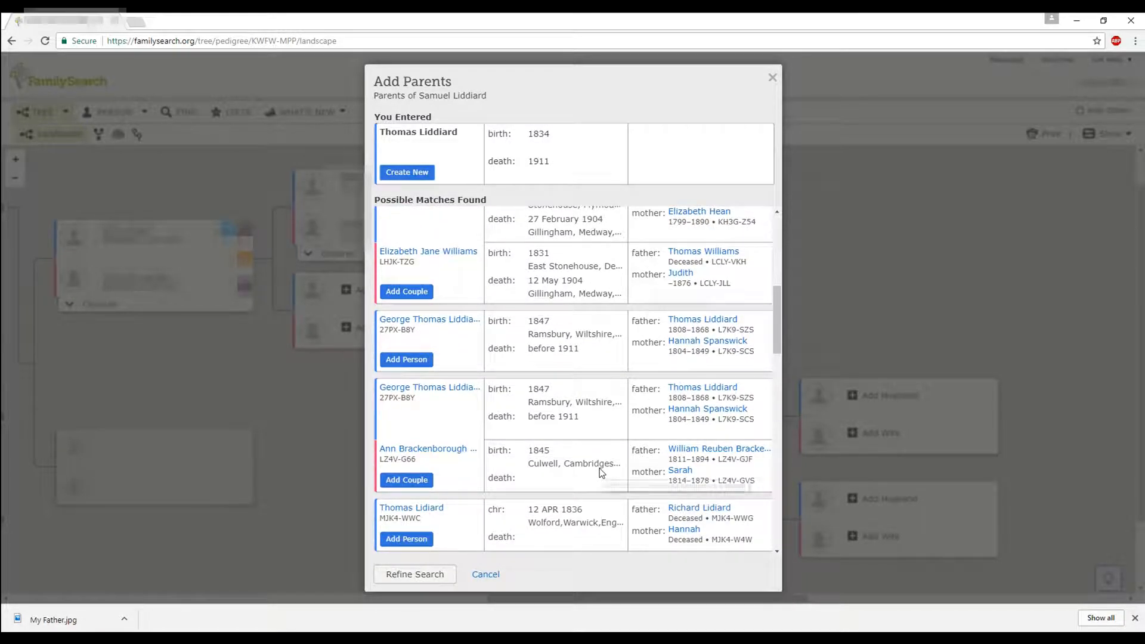
pyautogui.scroll(-3, 599, 469)
pyautogui.scroll(-2, 599, 470)
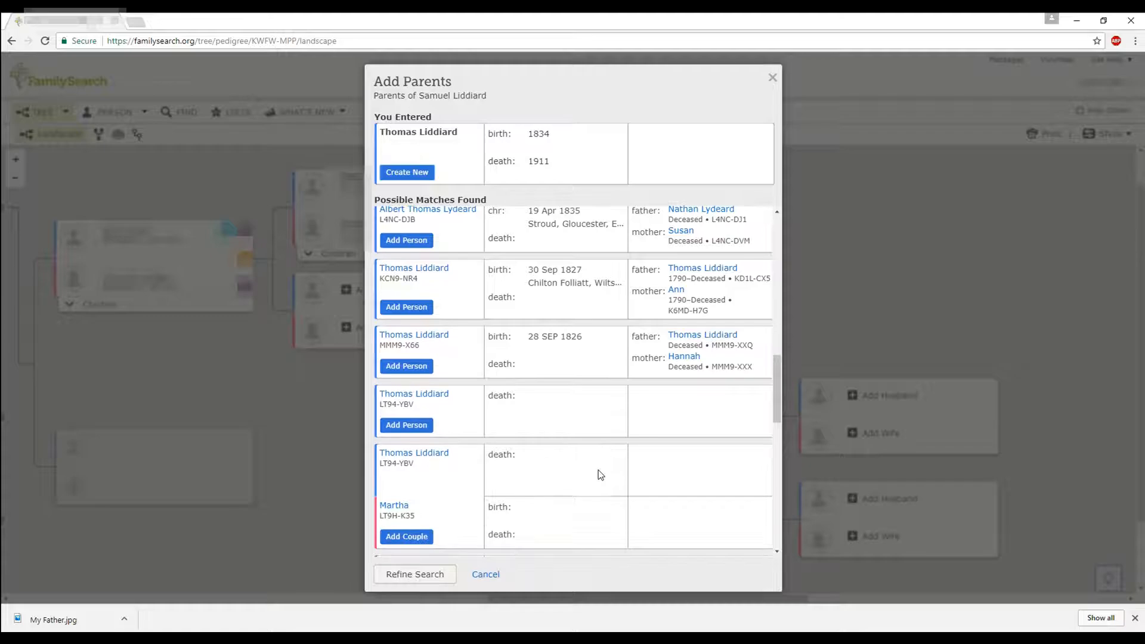
pyautogui.scroll(6, 704, 427)
pyautogui.scroll(5, 570, 417)
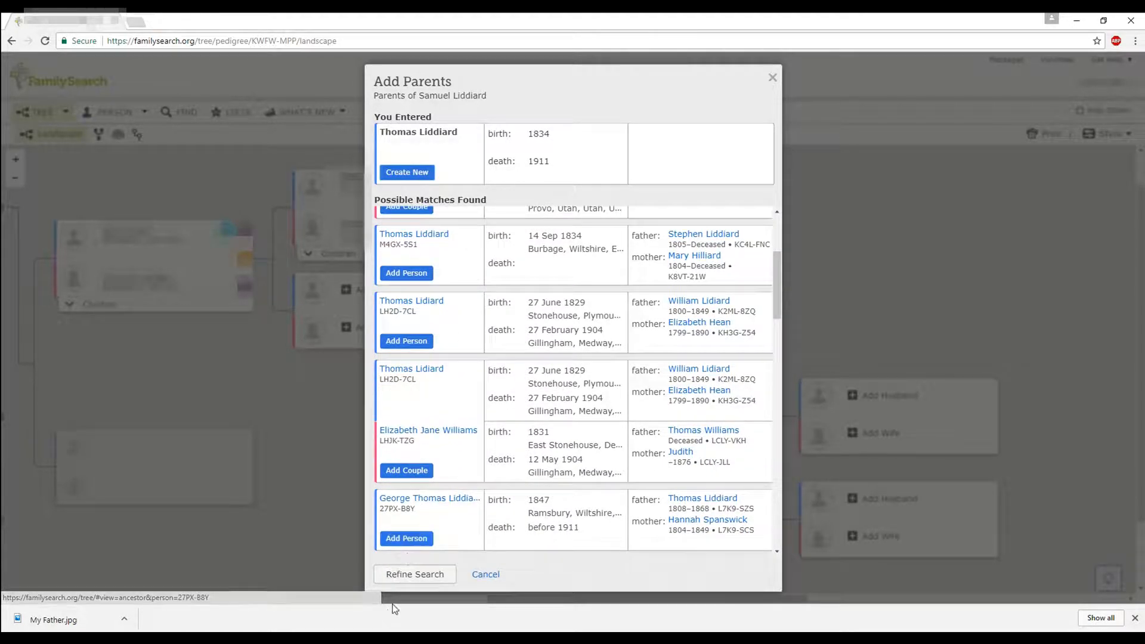
pyautogui.click(404, 581)
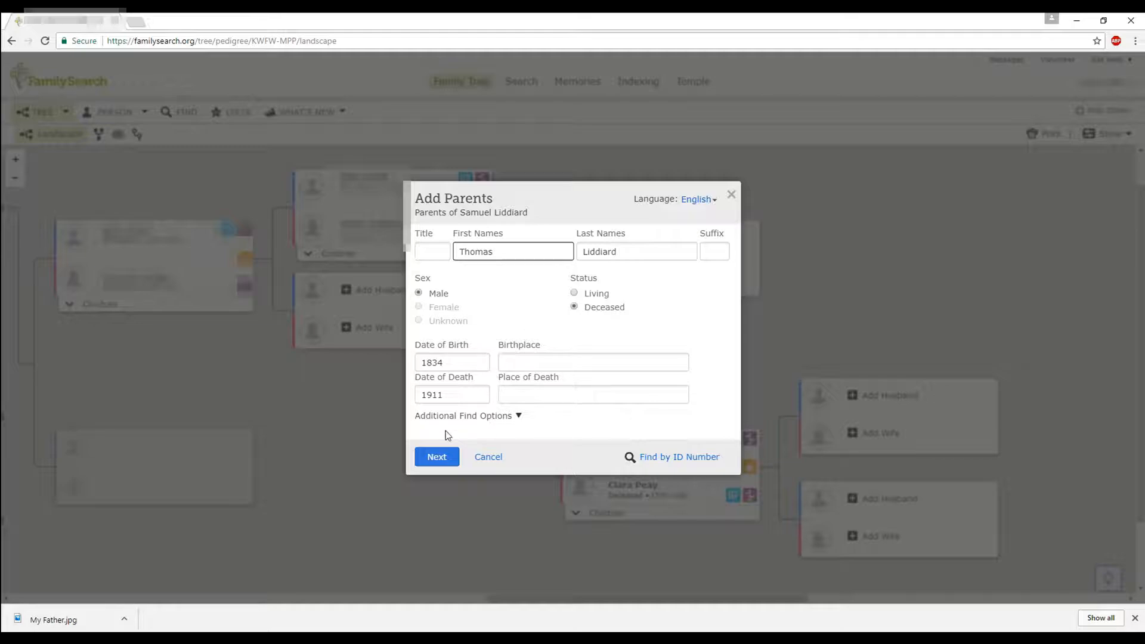
pyautogui.click(440, 462)
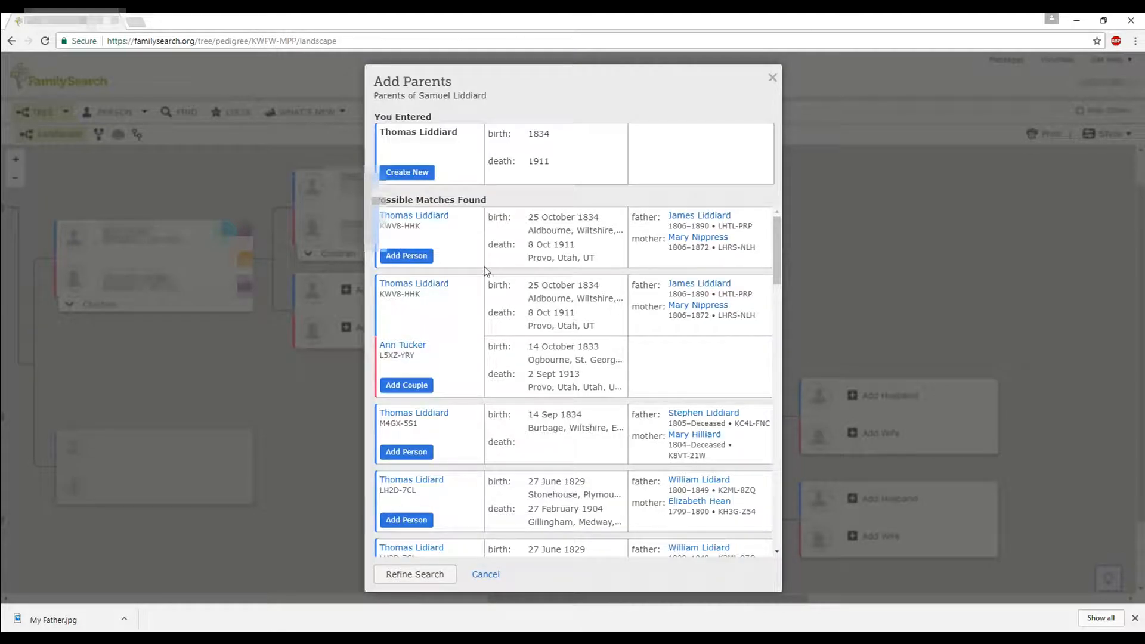
pyautogui.click(422, 387)
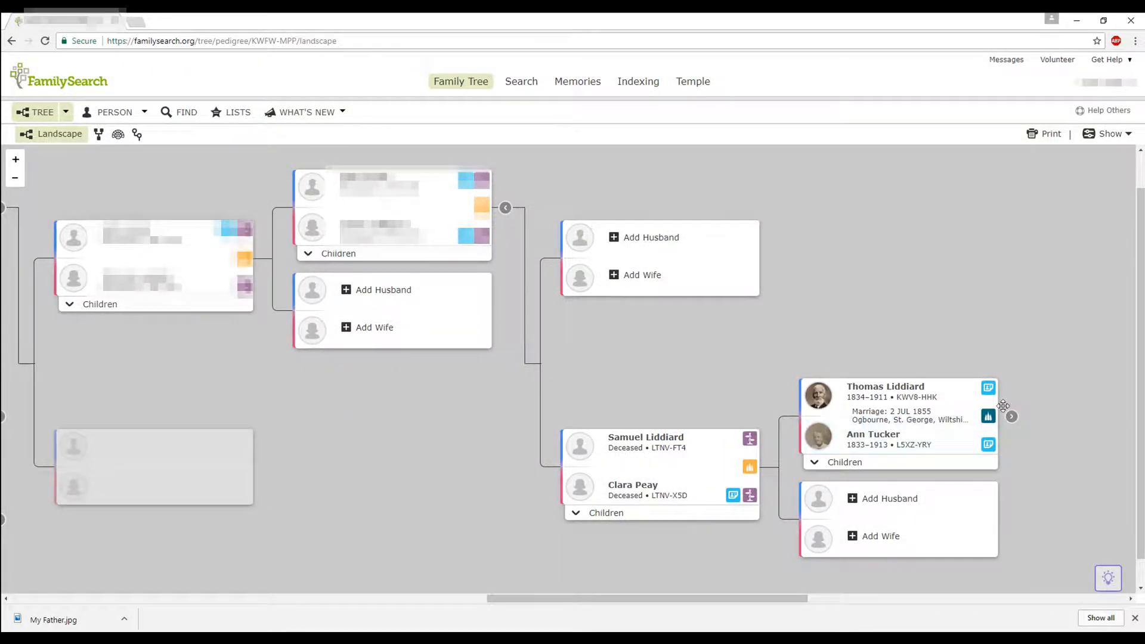
# - Expand Thomas Liddiard and Ann Tucker's parents, view them, then pan back to Samuel and Clara
pyautogui.click(1012, 417)
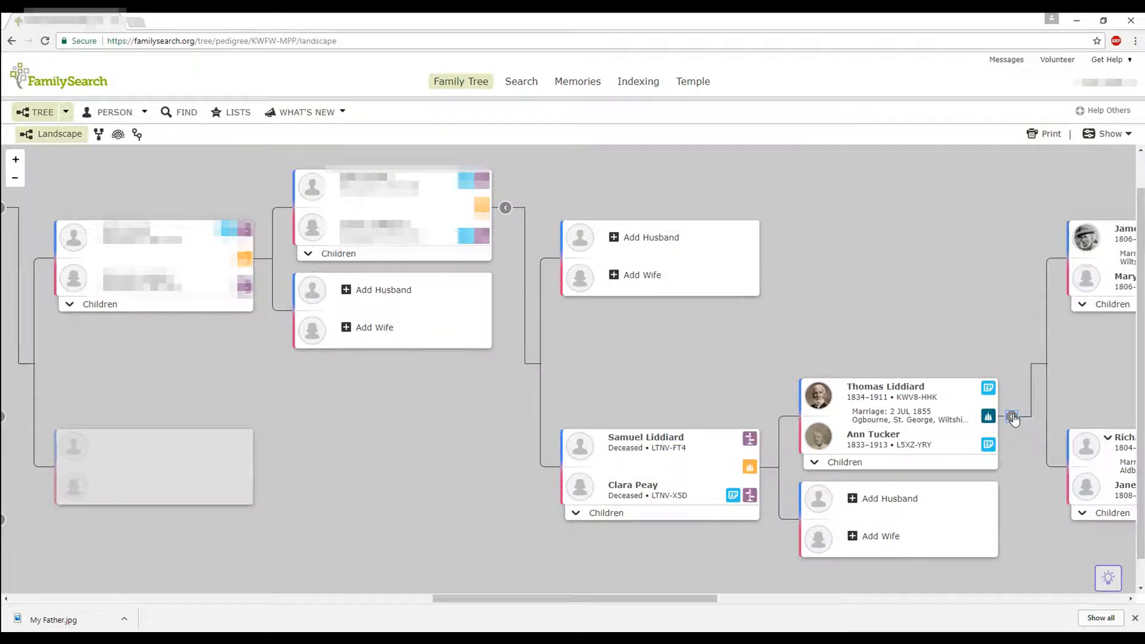
pyautogui.moveTo(1051, 381); pyautogui.dragTo(521, 379)
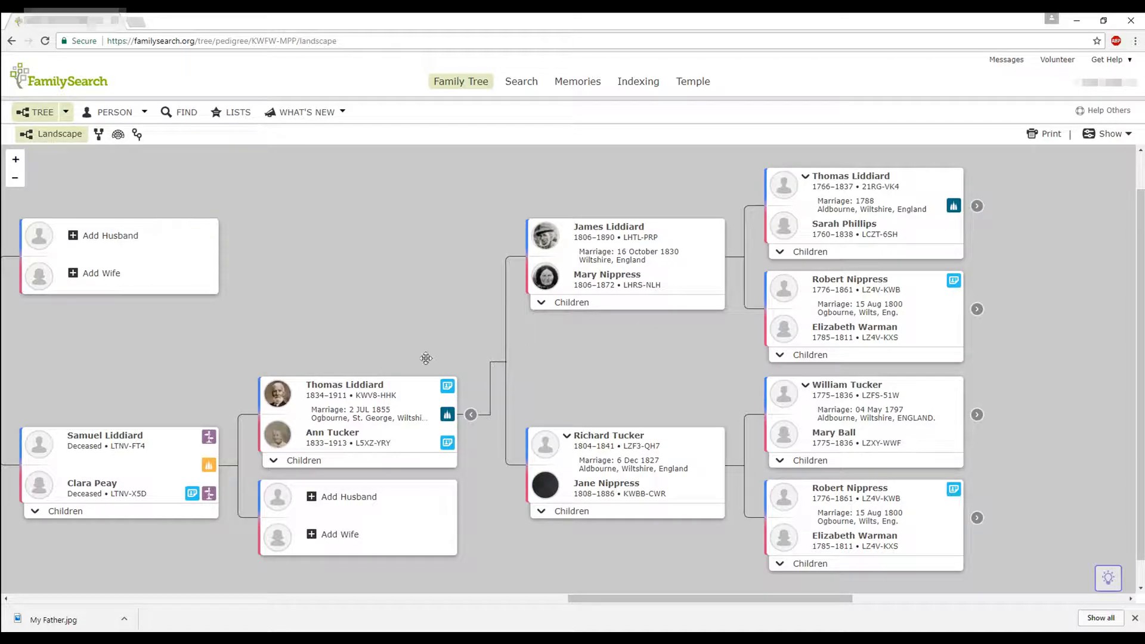
pyautogui.moveTo(188, 365); pyautogui.dragTo(704, 319)
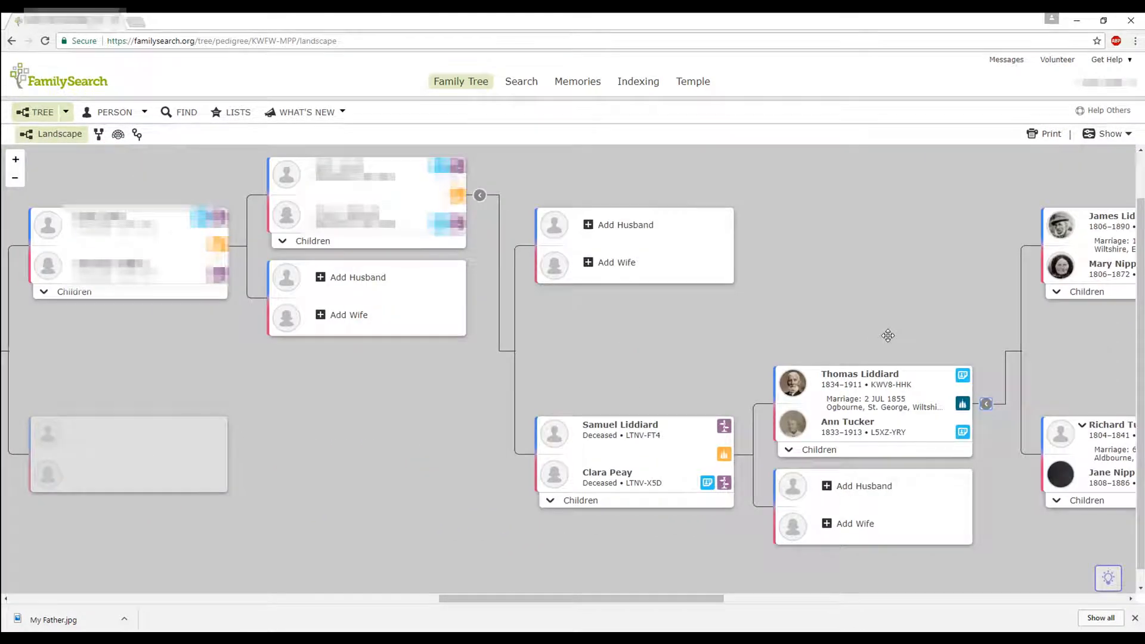
pyautogui.click(876, 489)
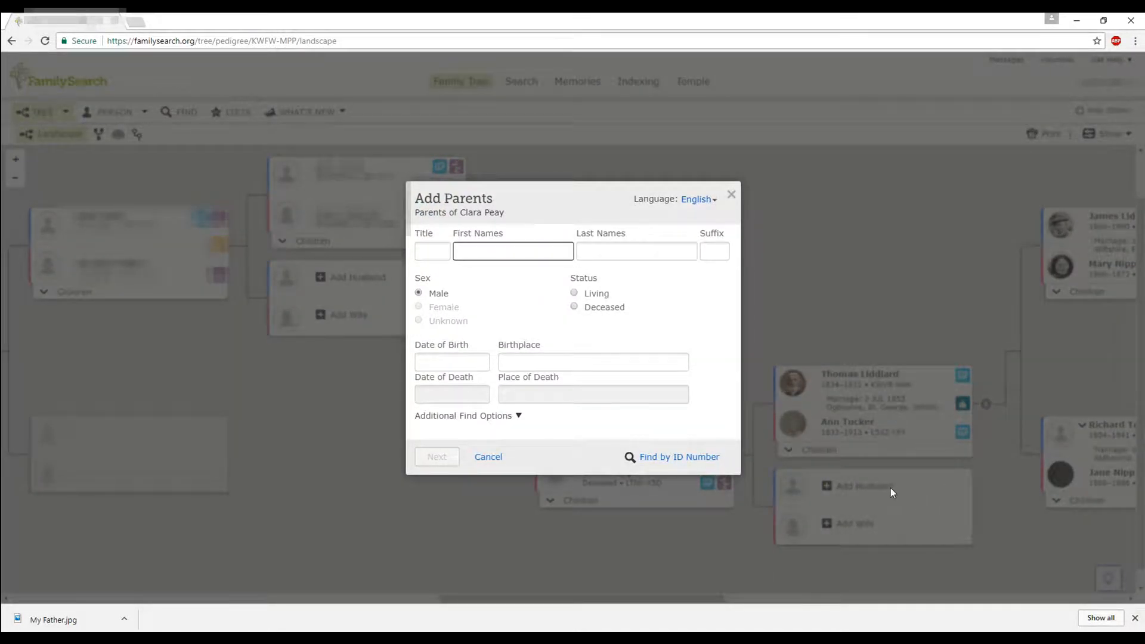
pyautogui.click(654, 457)
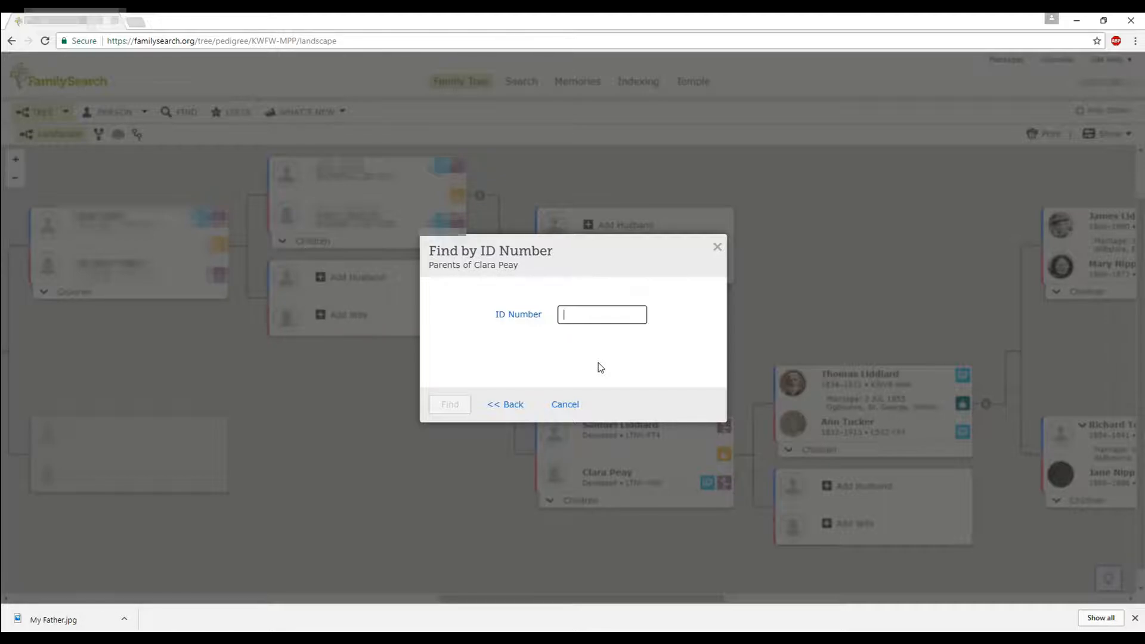
pyautogui.click(717, 247)
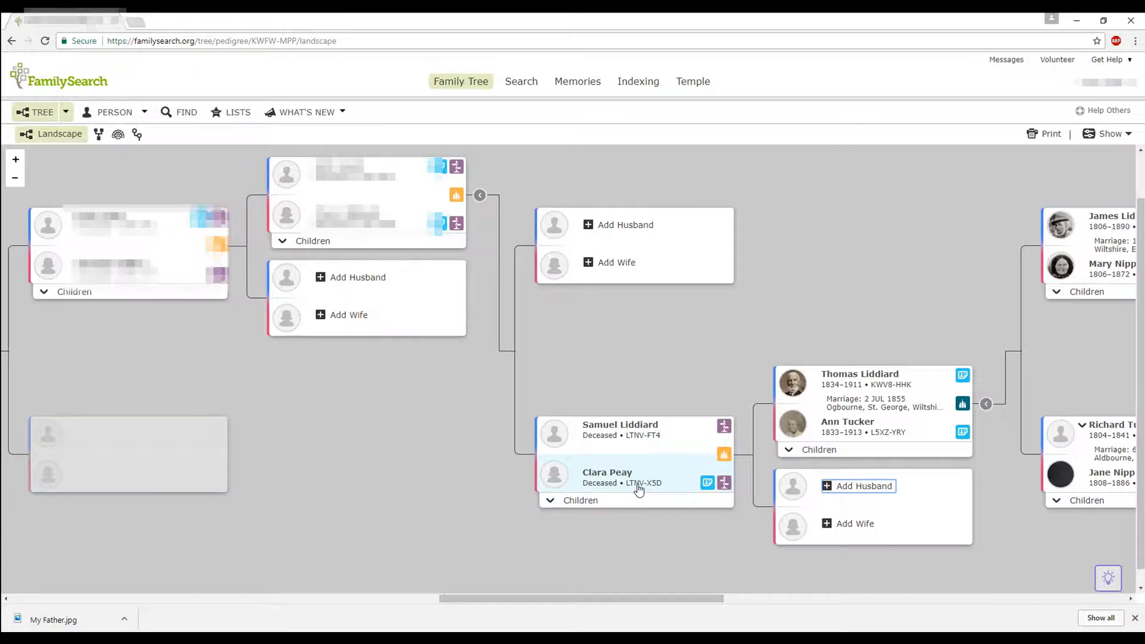
pyautogui.click(837, 492)
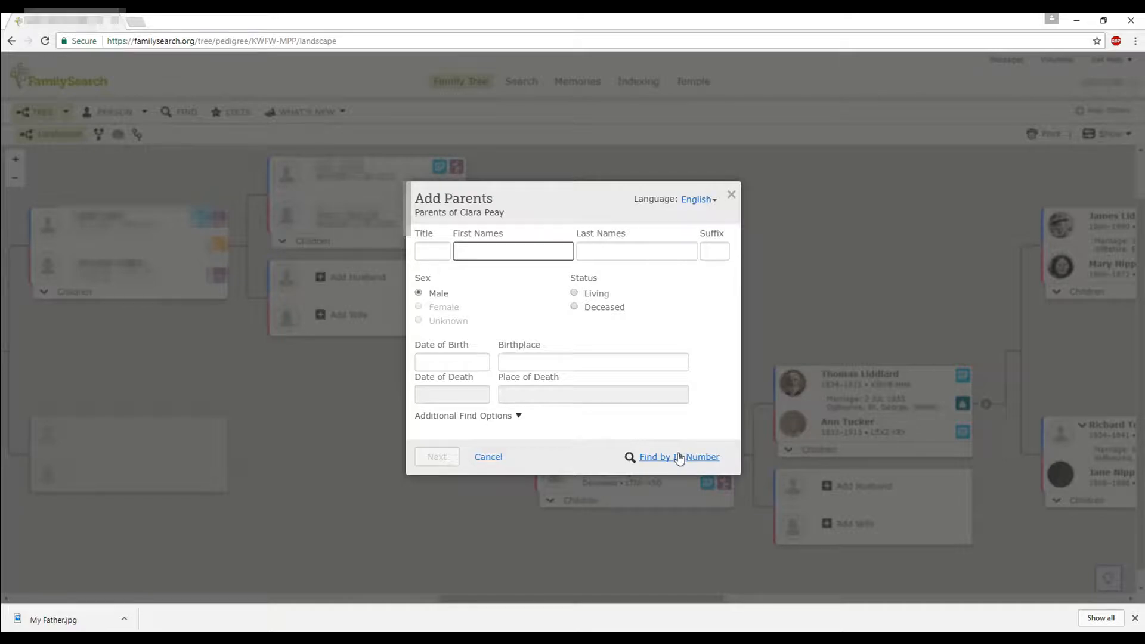
pyautogui.click(678, 458)
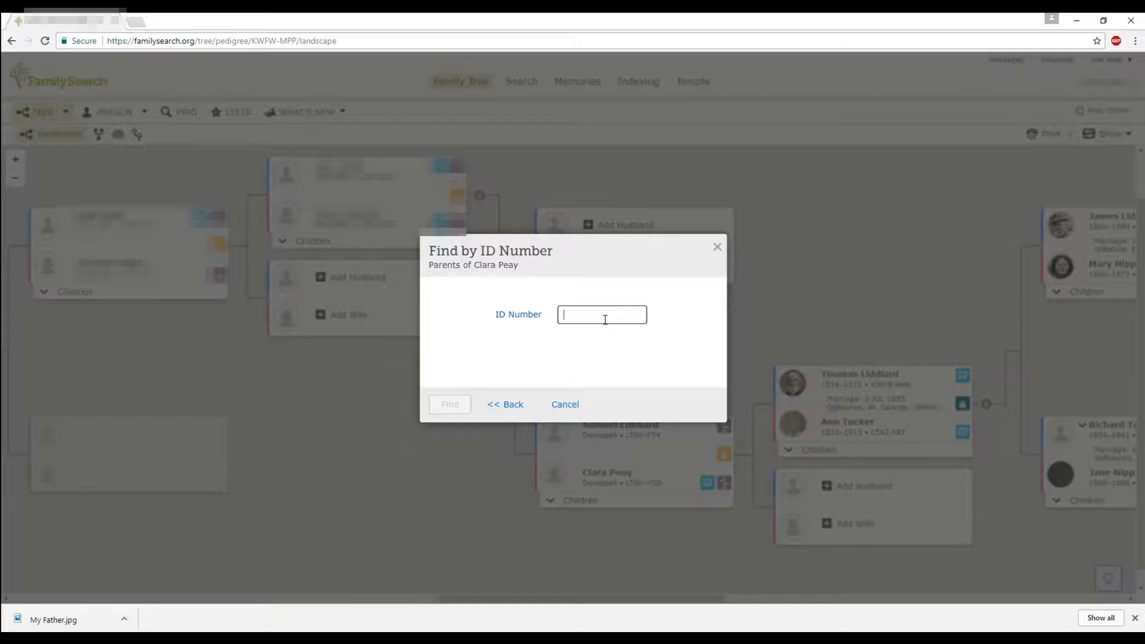
pyautogui.write('k')
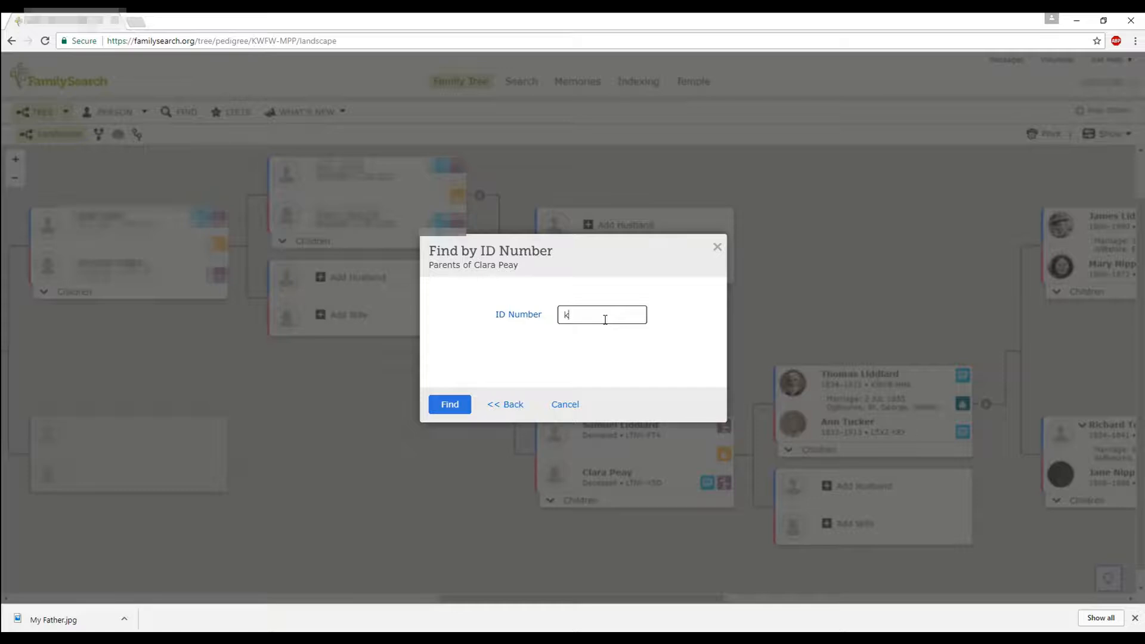
pyautogui.write('2hq-3pt')
pyautogui.click(447, 410)
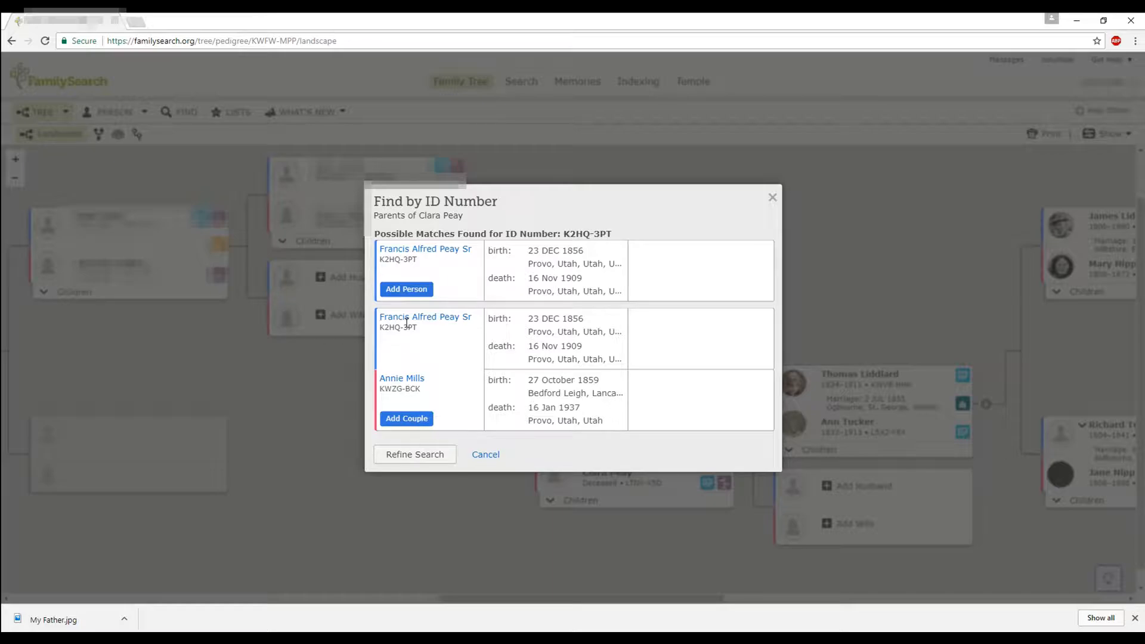
pyautogui.click(408, 290)
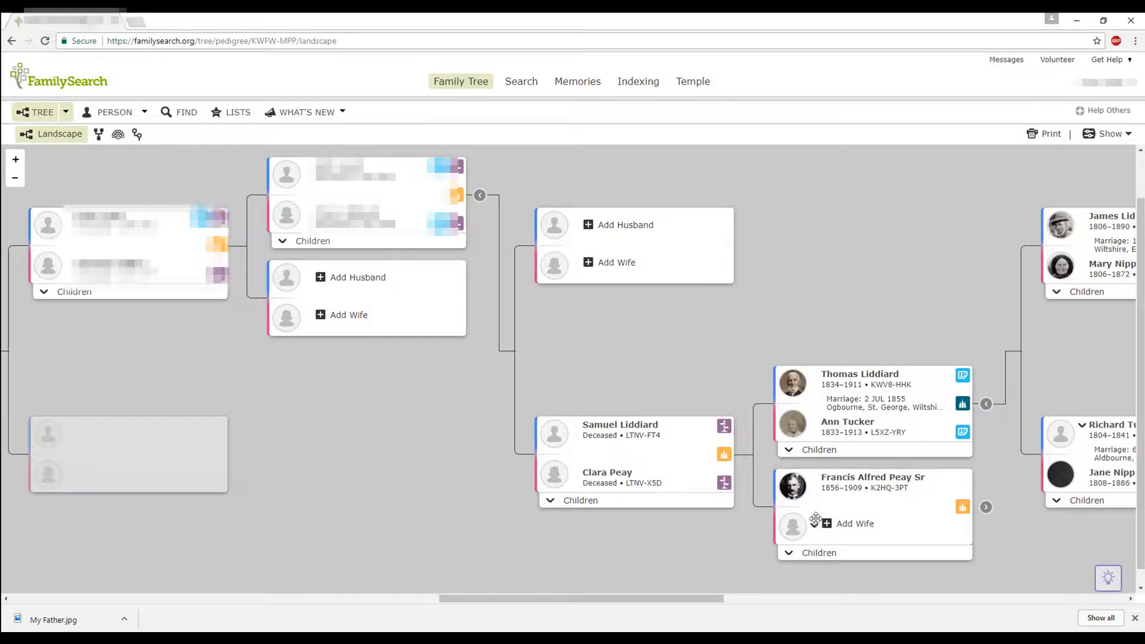
pyautogui.click(846, 525)
pyautogui.click(679, 457)
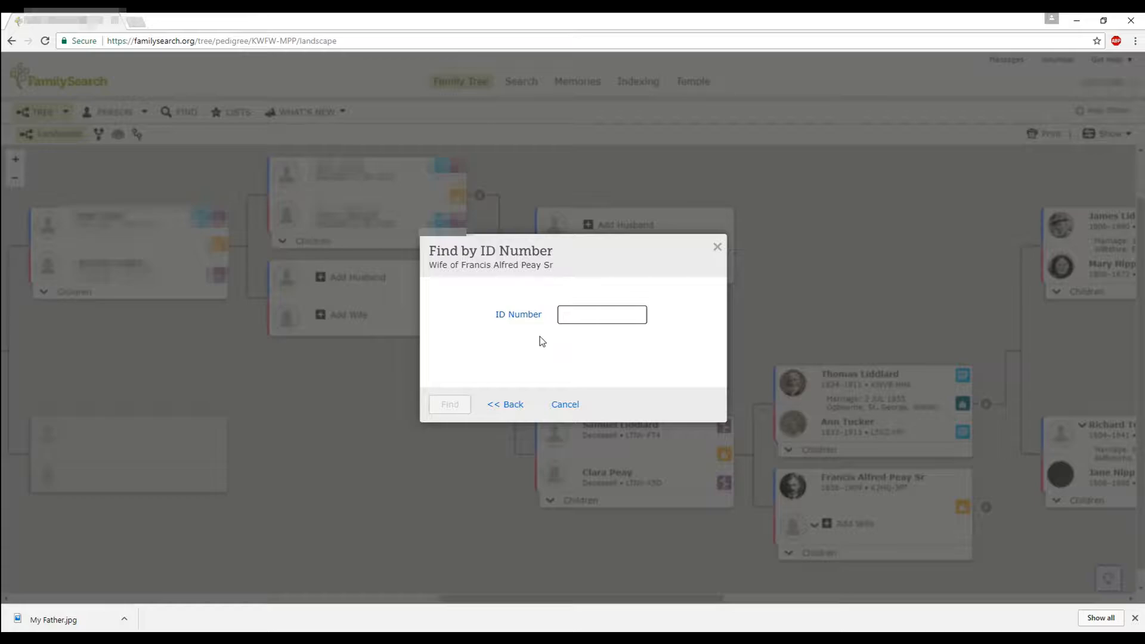
pyautogui.write('kw')
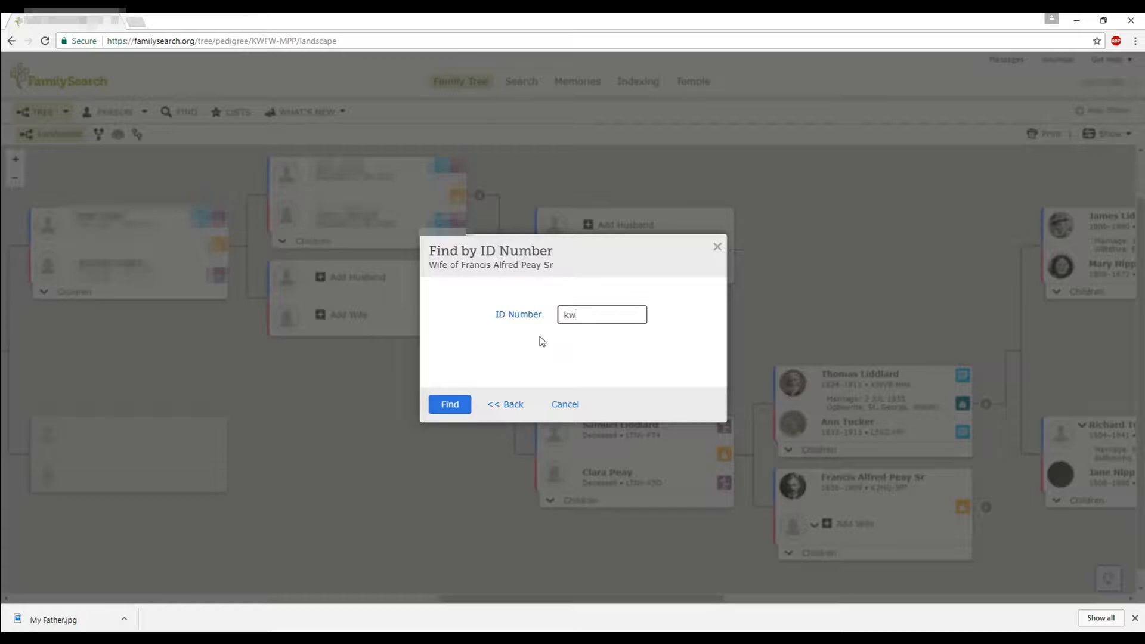
pyautogui.write('zg-bck')
pyautogui.click(458, 404)
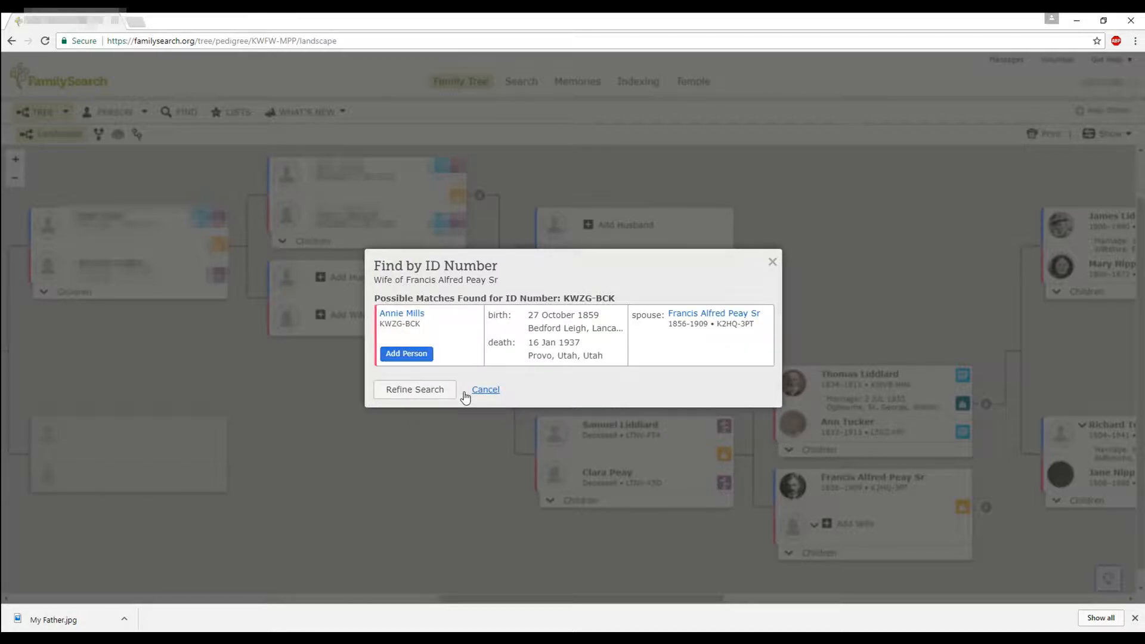
pyautogui.click(406, 354)
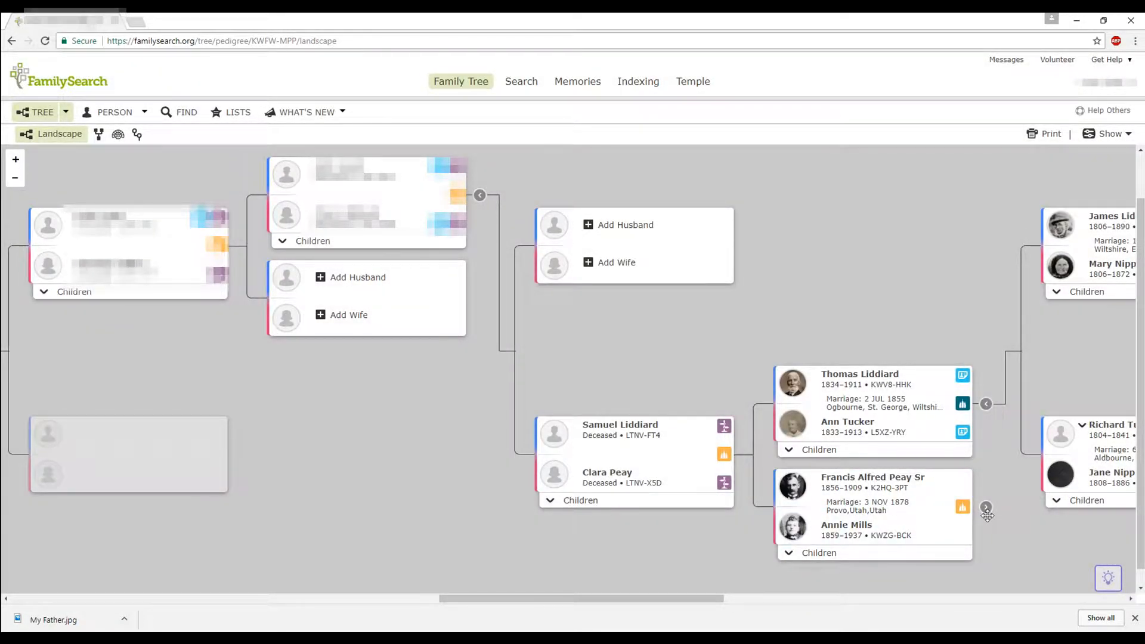
pyautogui.click(986, 507)
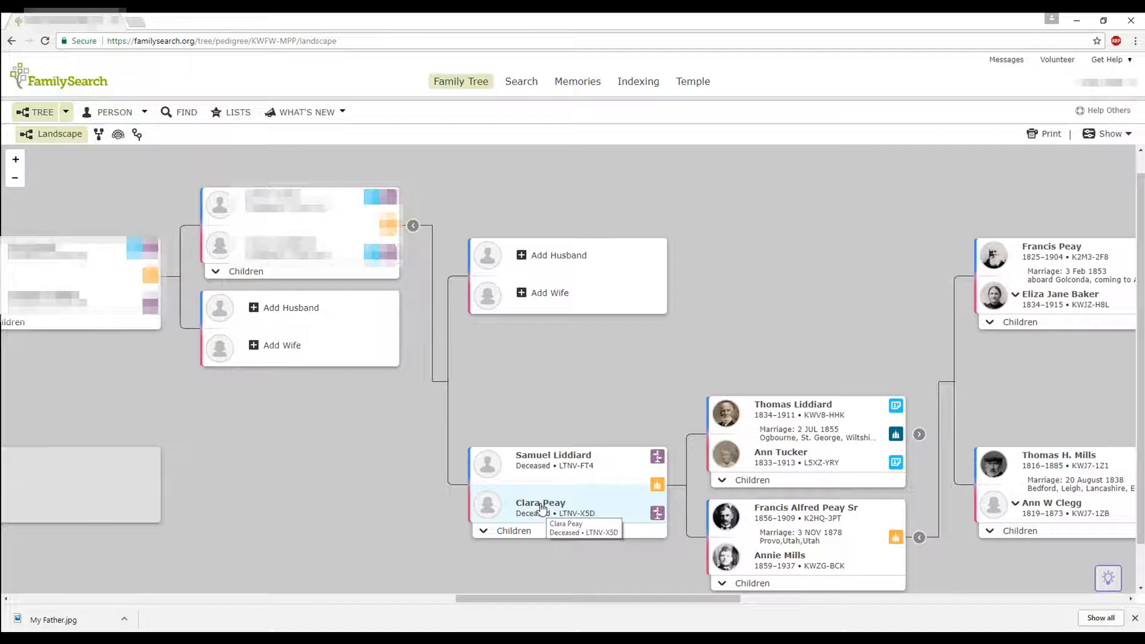
pyautogui.click(523, 537)
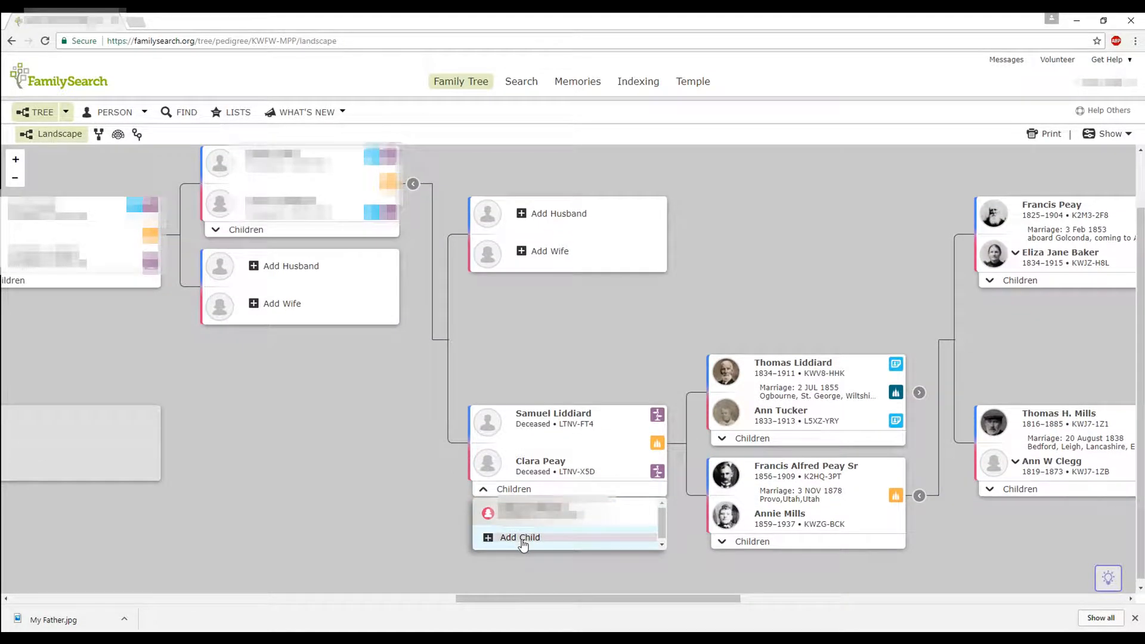
pyautogui.click(534, 467)
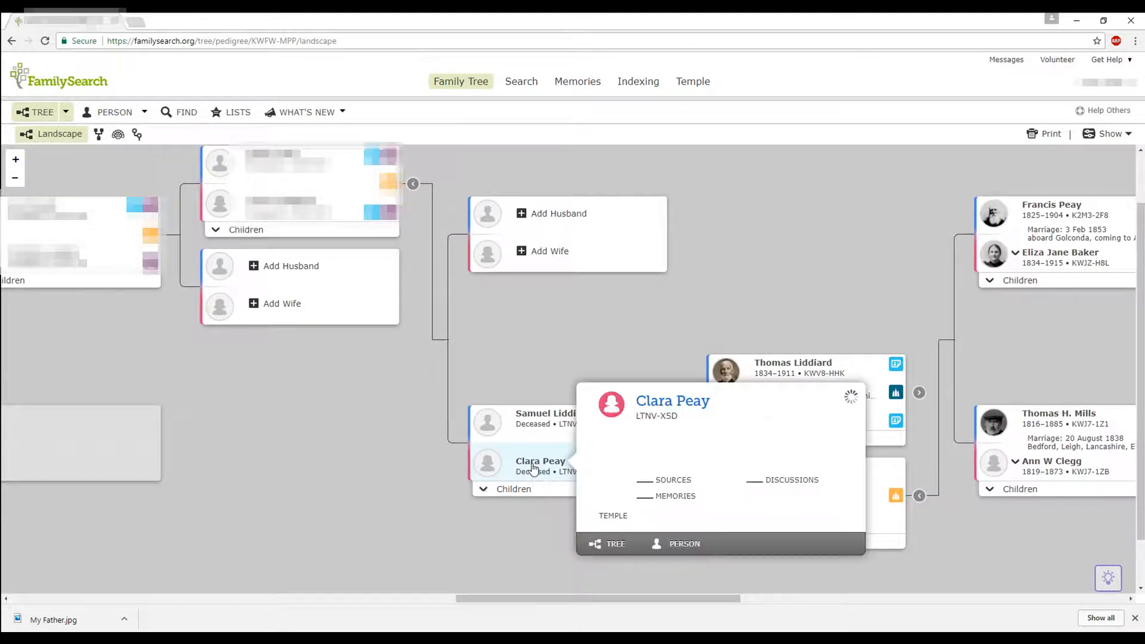
pyautogui.click(665, 402)
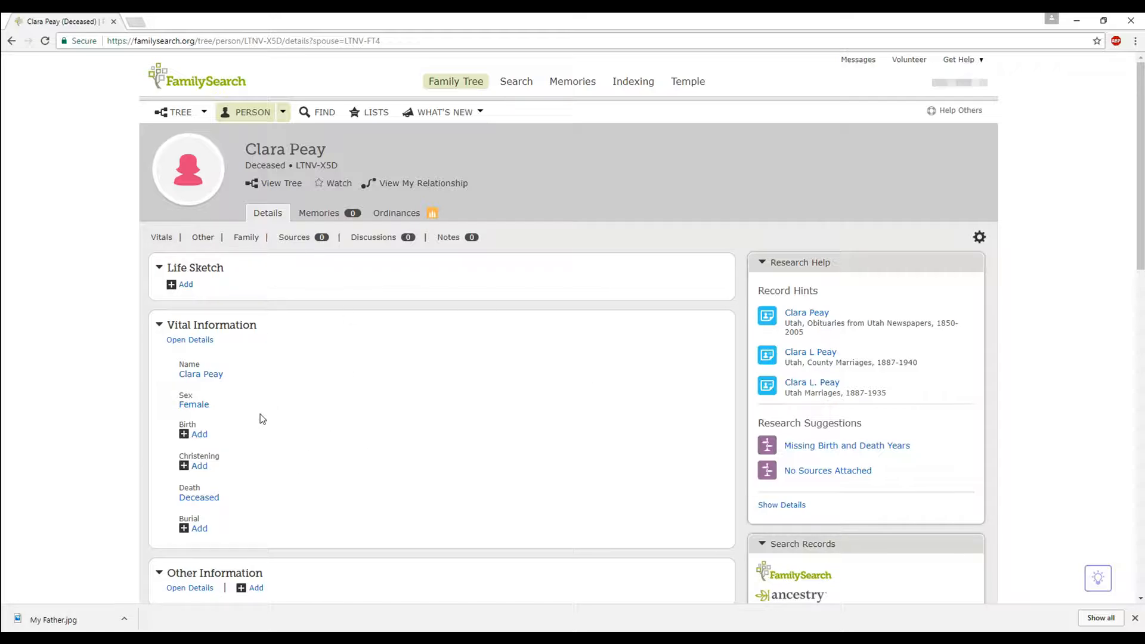
pyautogui.scroll(-1, 237, 399)
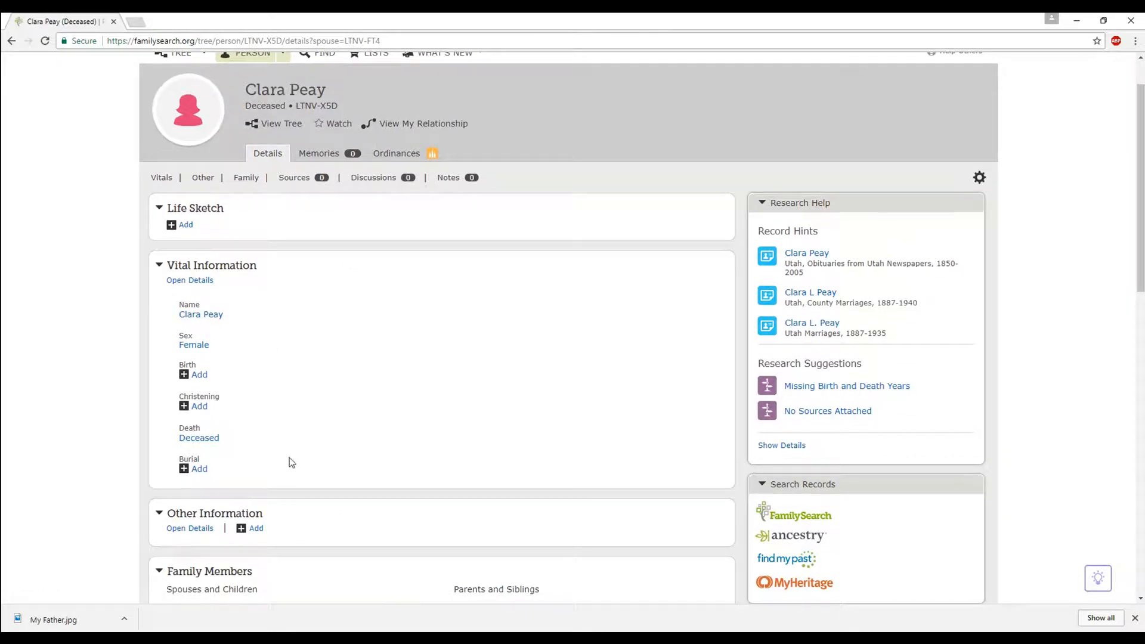
pyautogui.scroll(-1, 298, 468)
pyautogui.scroll(-6, 341, 439)
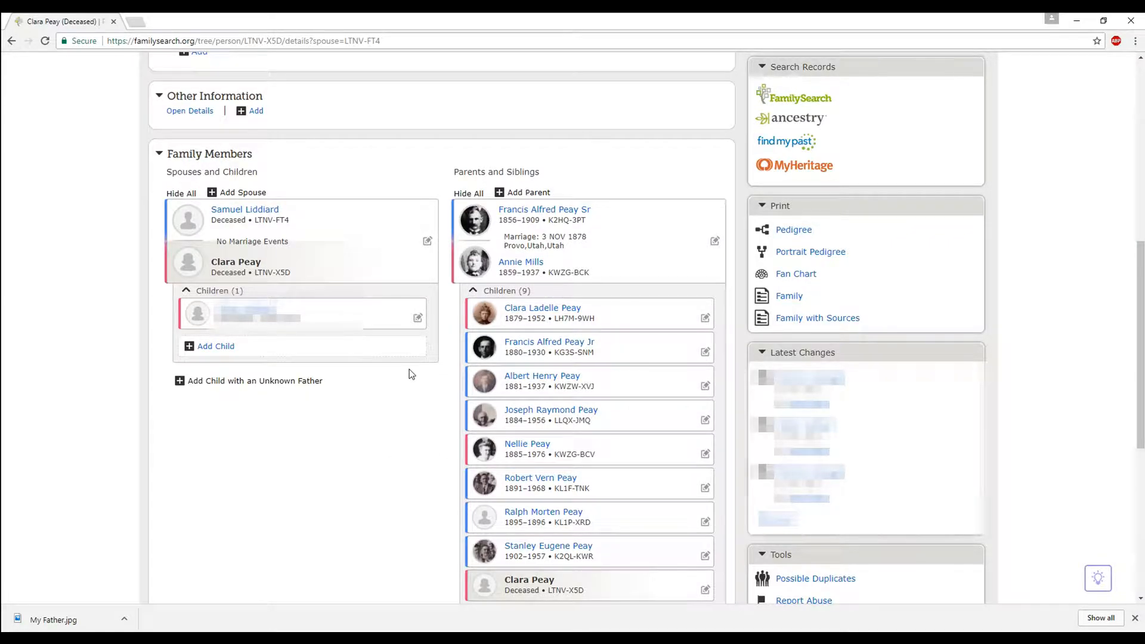
pyautogui.scroll(-1, 409, 370)
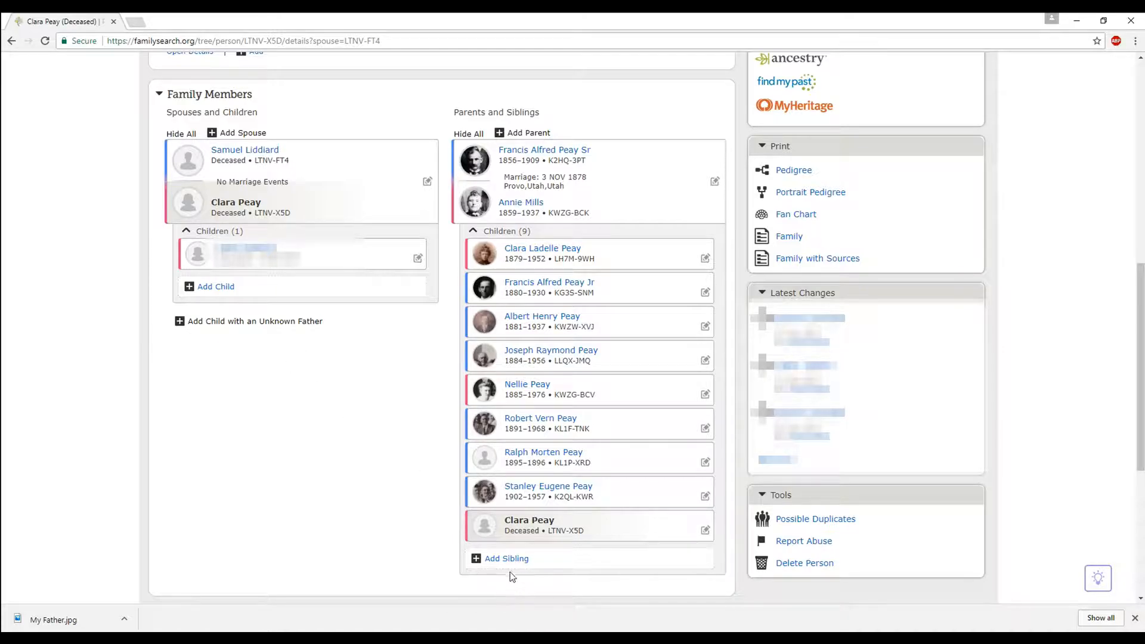
pyautogui.click(221, 289)
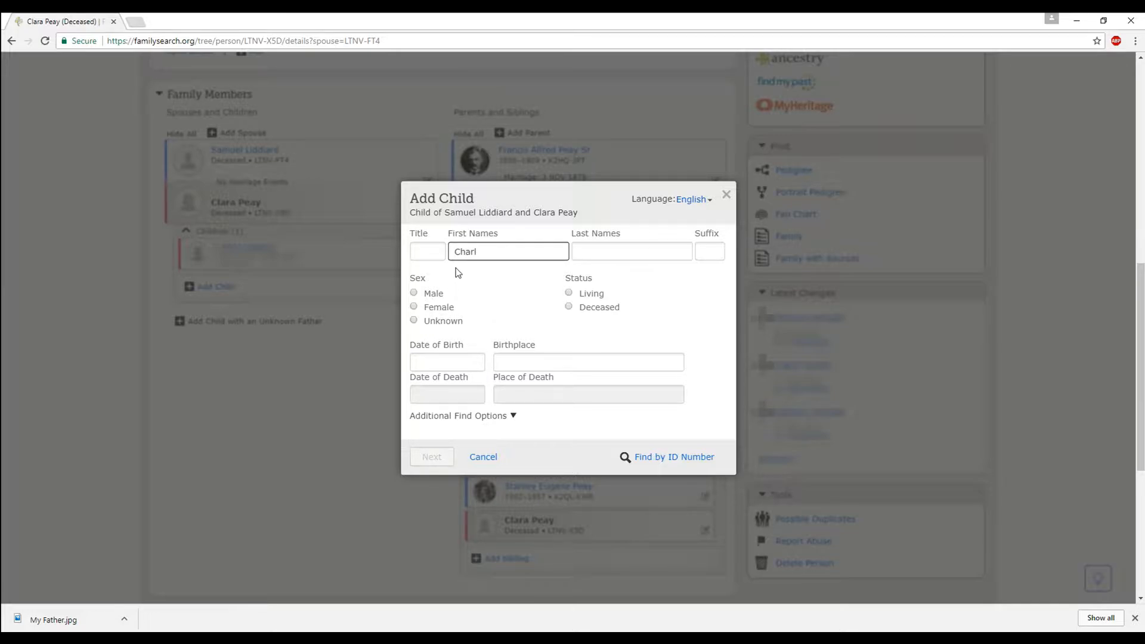
pyautogui.press('Tab')
pyautogui.click(441, 296)
pyautogui.click(579, 310)
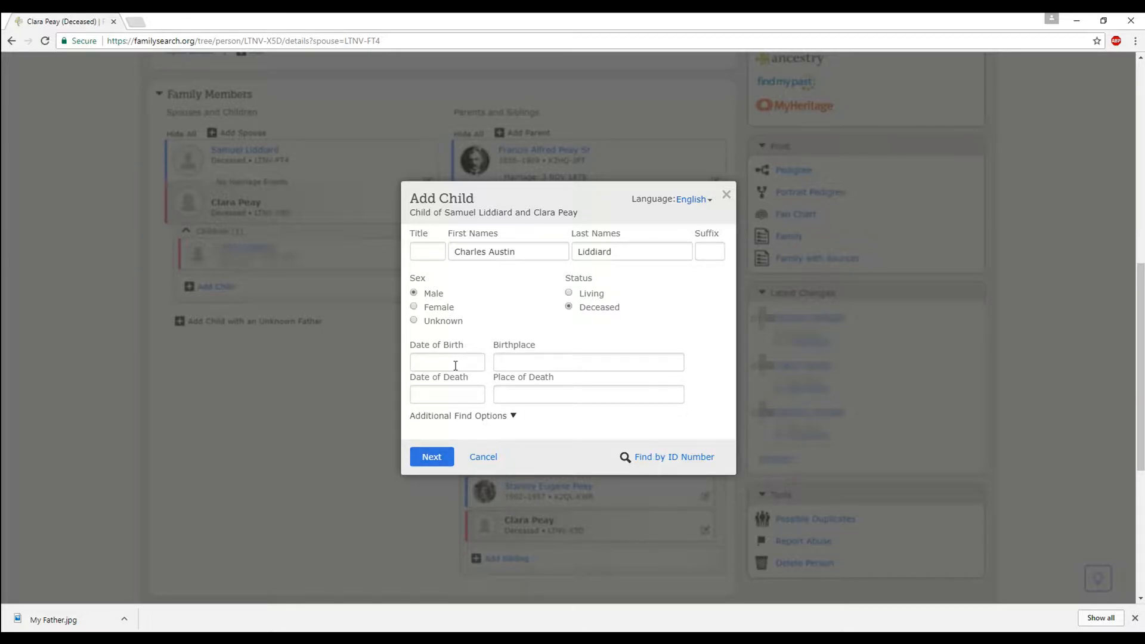
pyautogui.click(439, 459)
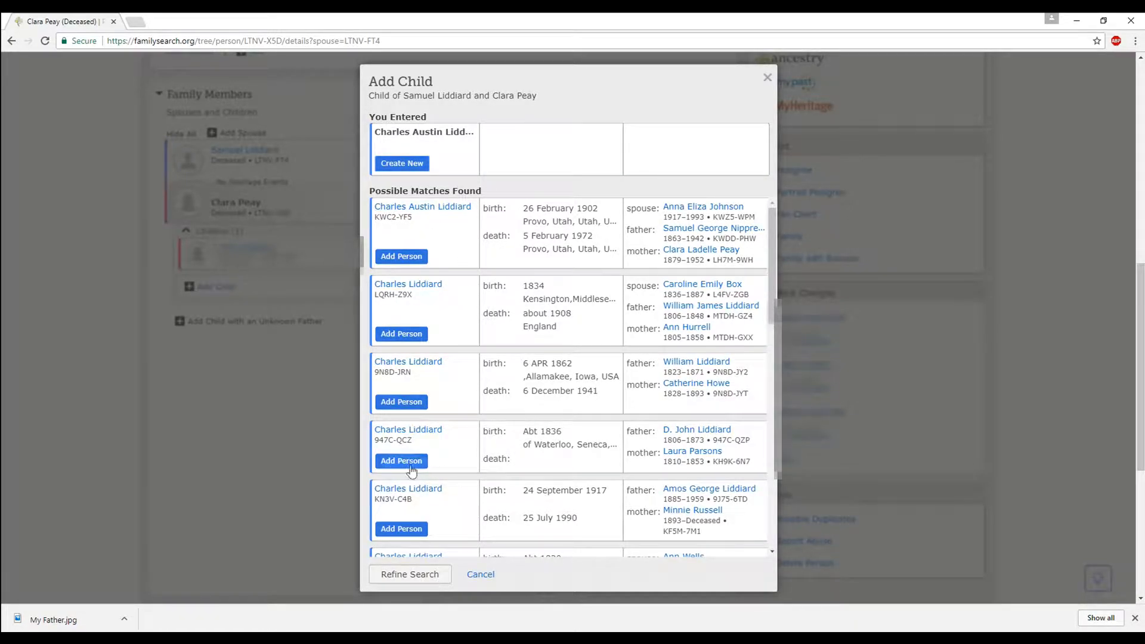
pyautogui.click(405, 163)
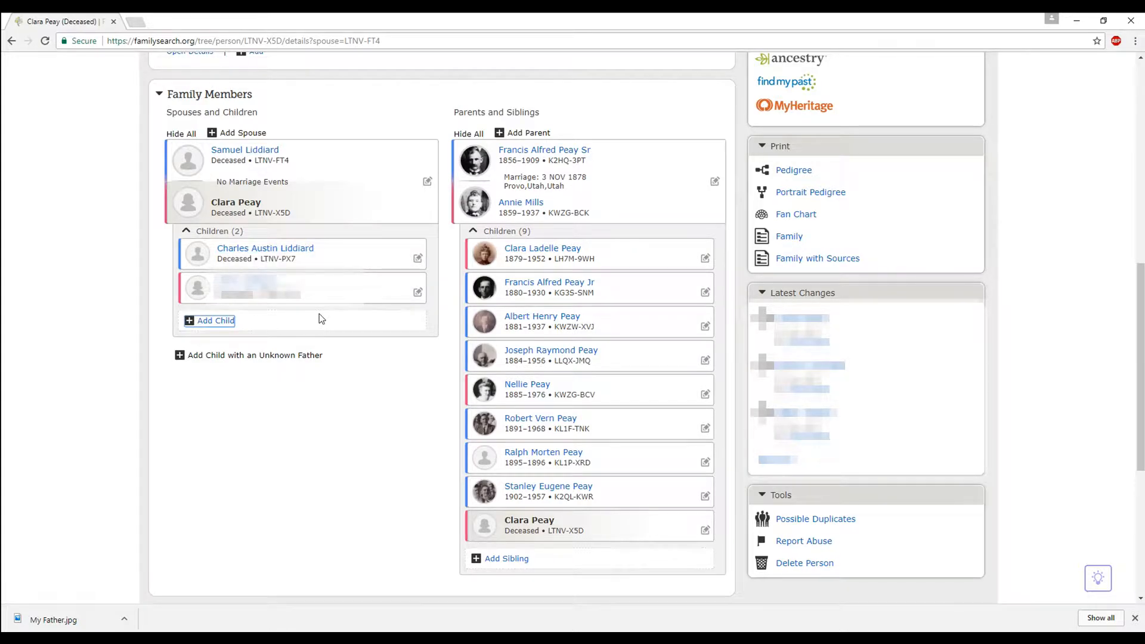
pyautogui.click(216, 322)
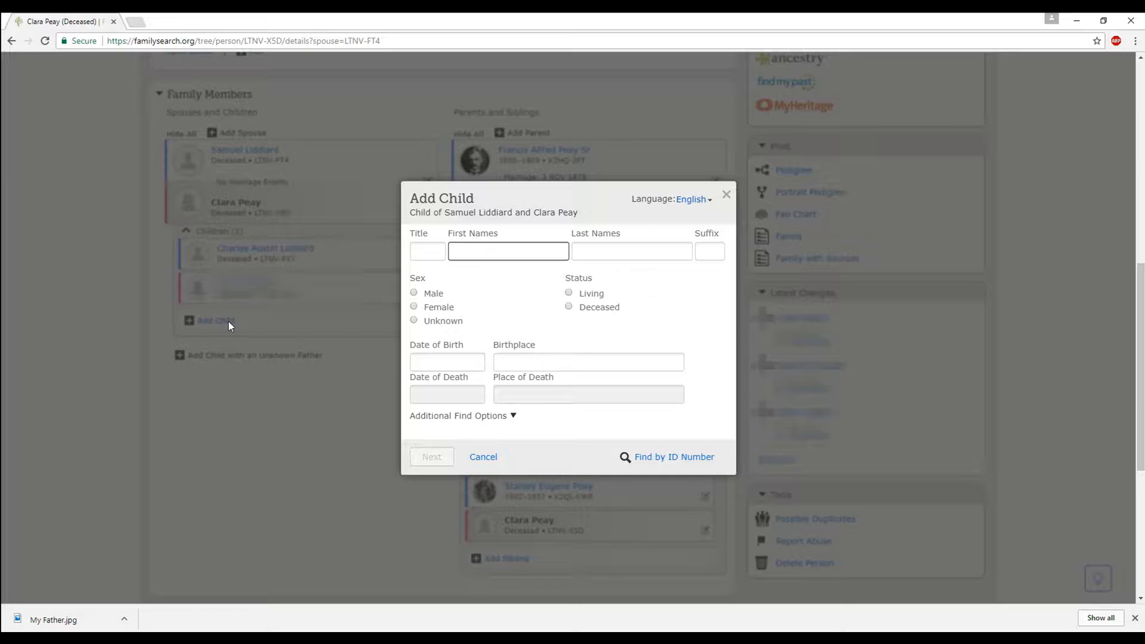
pyautogui.click(603, 252)
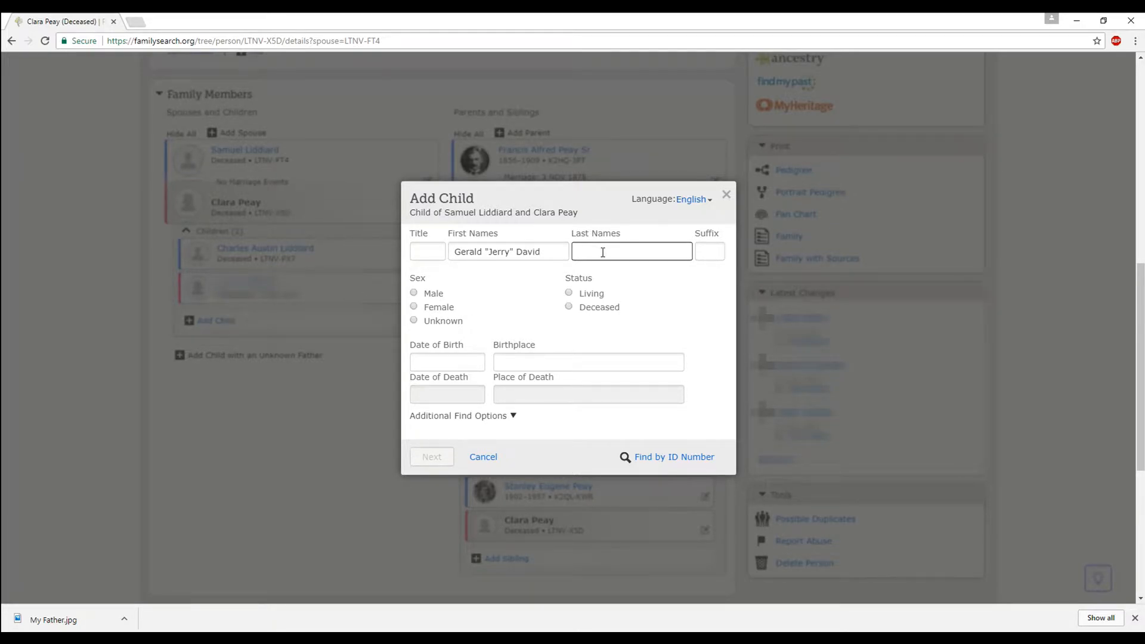
pyautogui.press('Escape')
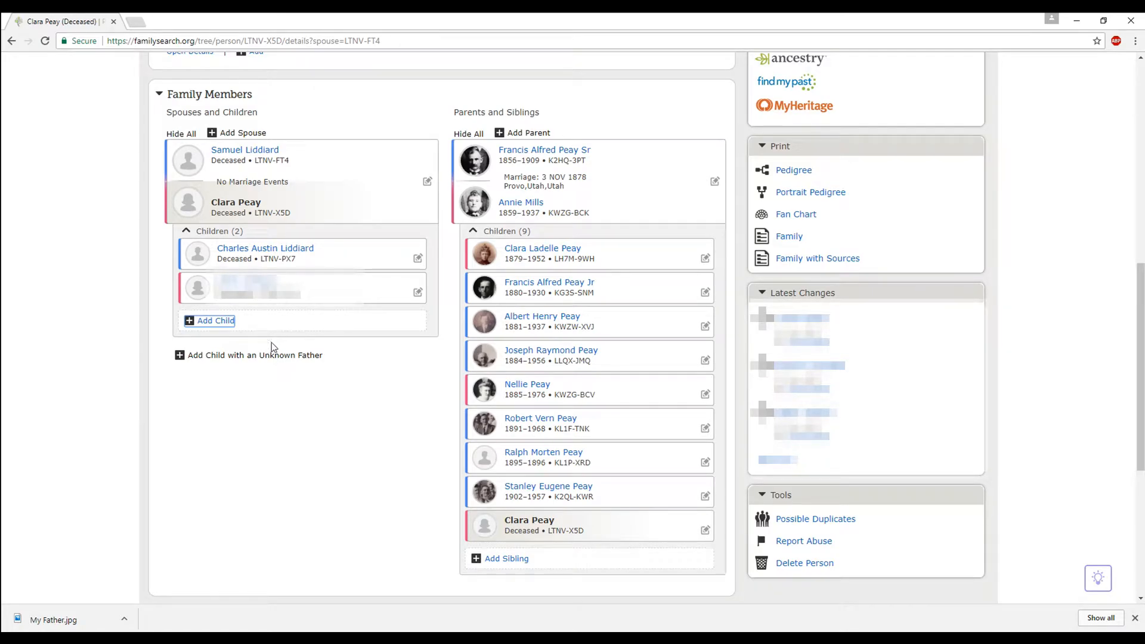
# - Bring up a blank Add Child form under Samuel and Clara's two listed children
pyautogui.click(229, 324)
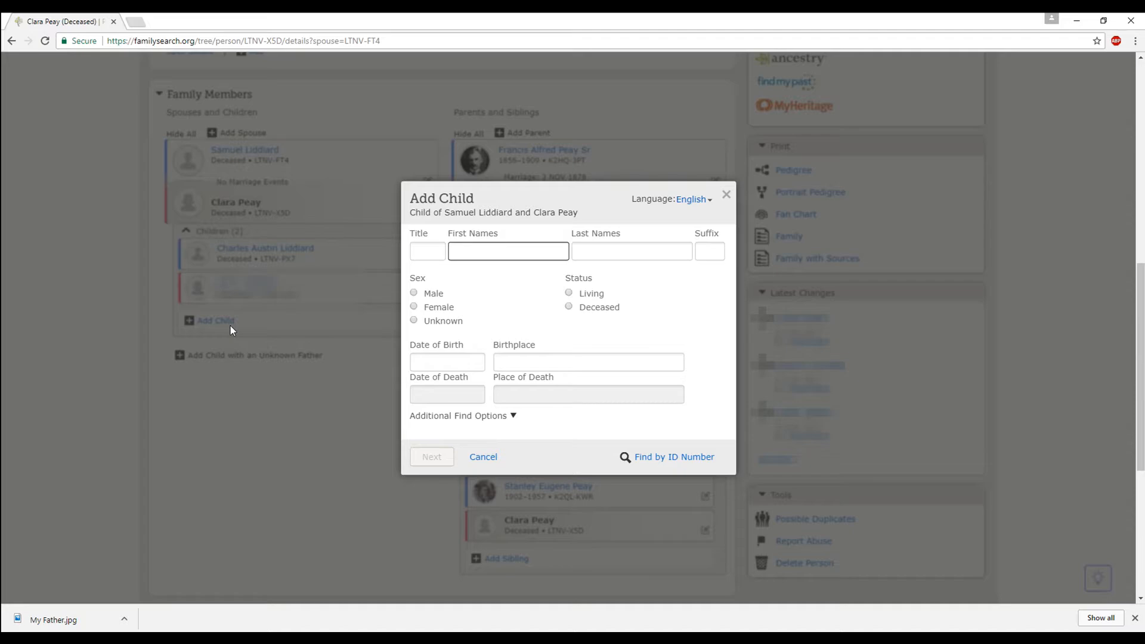
pyautogui.write('Baby Boy')
pyautogui.click(586, 252)
pyautogui.write('Liddaird')
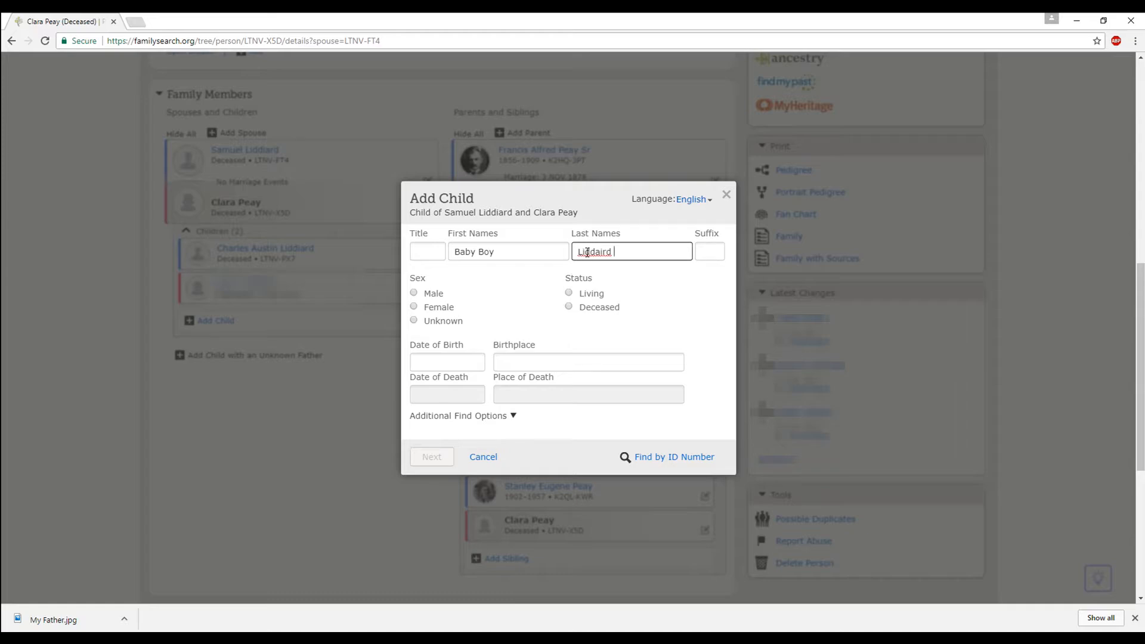
pyautogui.rightClick(596, 253)
pyautogui.click(588, 253)
pyautogui.moveTo(614, 252); pyautogui.dragTo(599, 254)
pyautogui.write('iard')
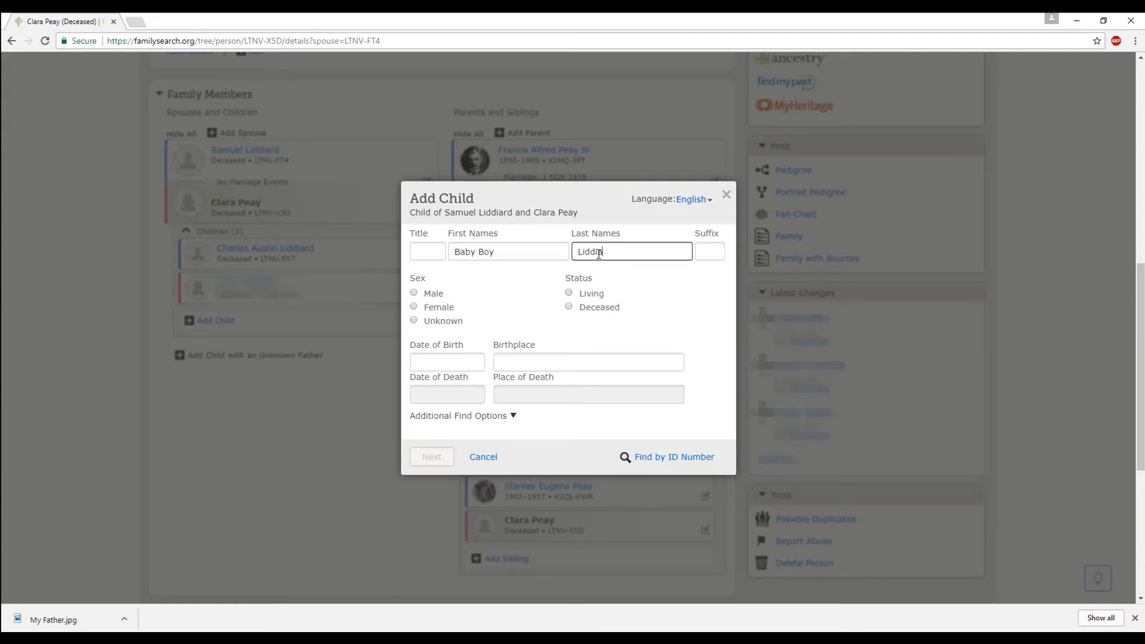